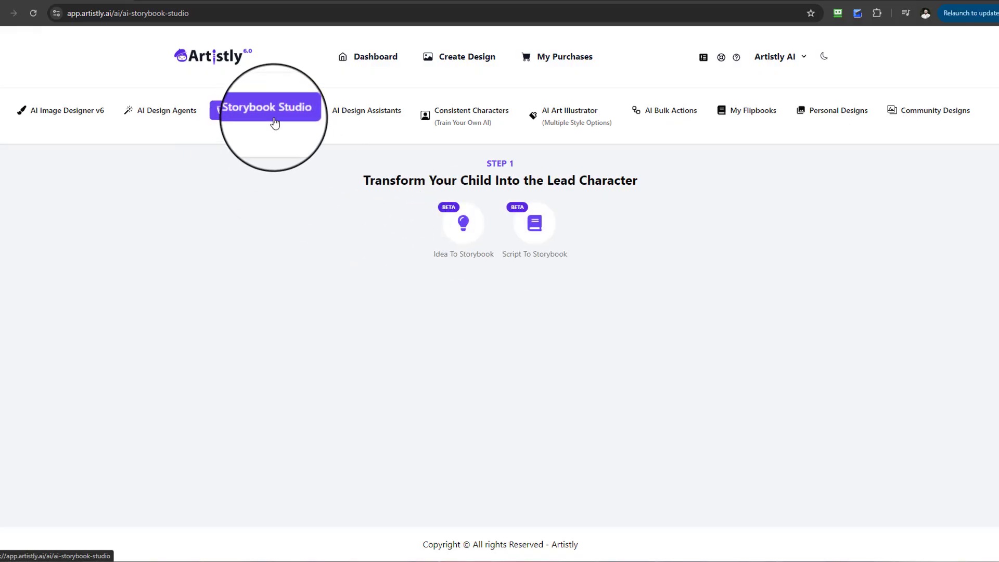
- Open the Fast AI Image Designer and go to its AI Storybook Studio
{"action": "left_click", "coordinate": [358, 63]}
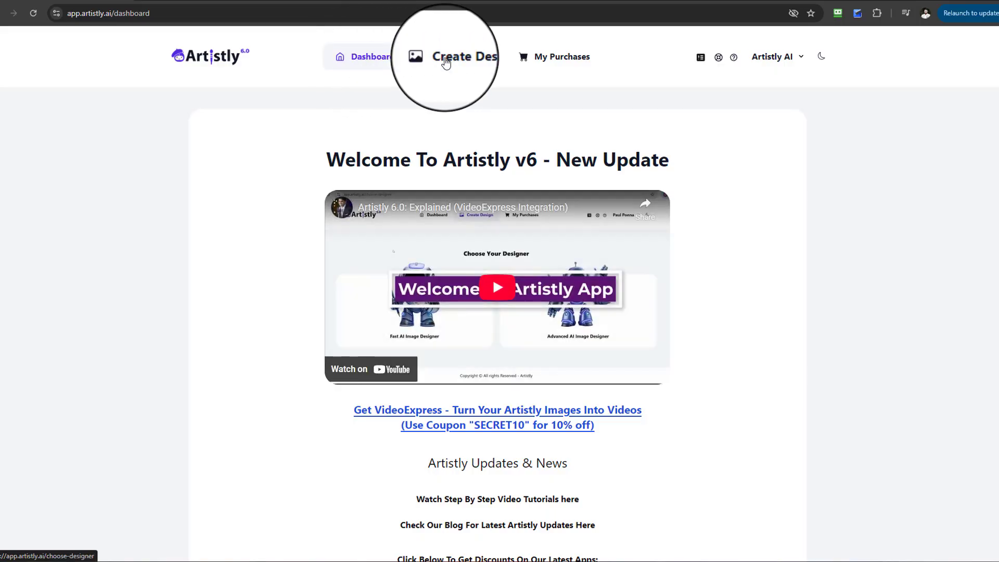
{"action": "left_click", "coordinate": [446, 62]}
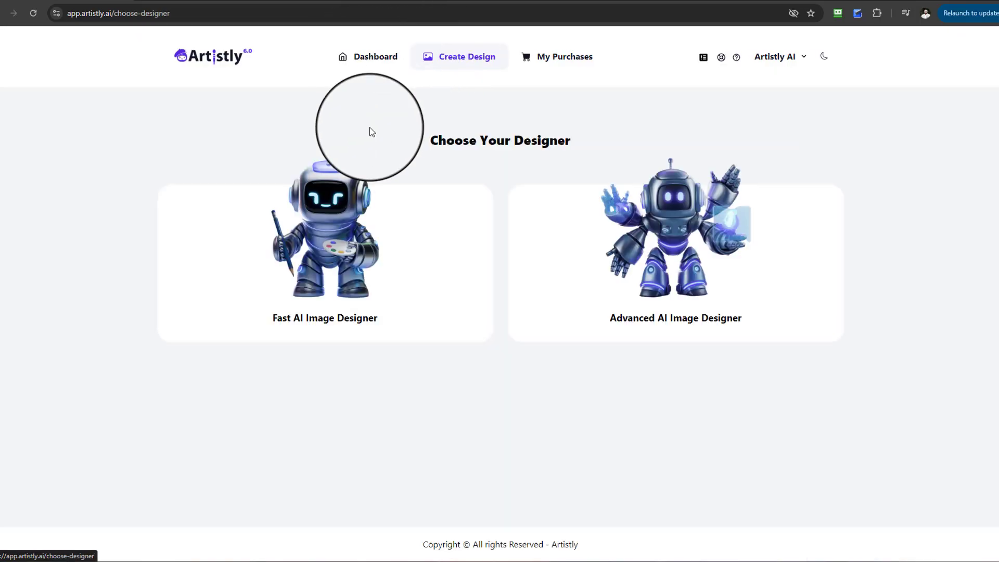
{"action": "left_click", "coordinate": [286, 326]}
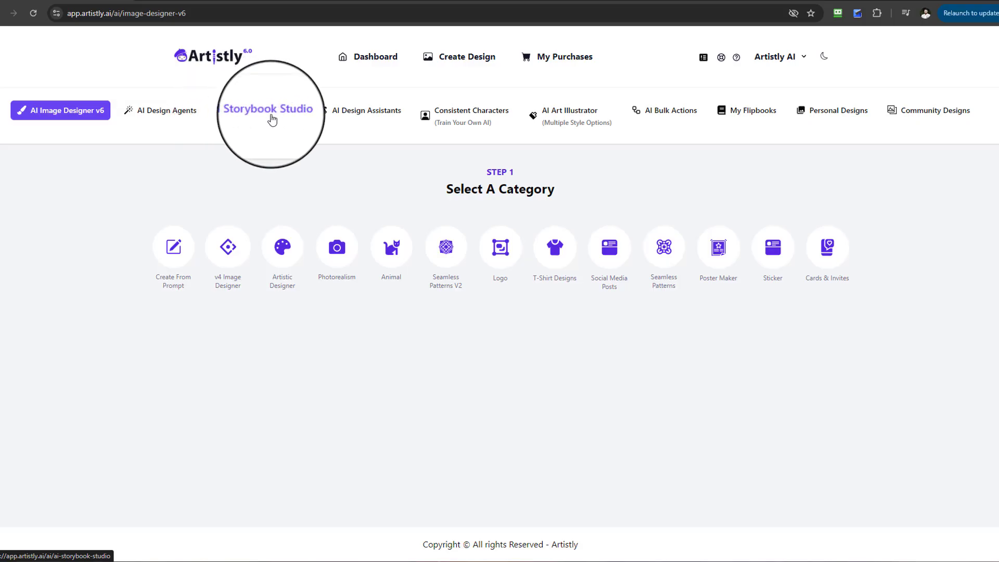
{"action": "left_click", "coordinate": [271, 118]}
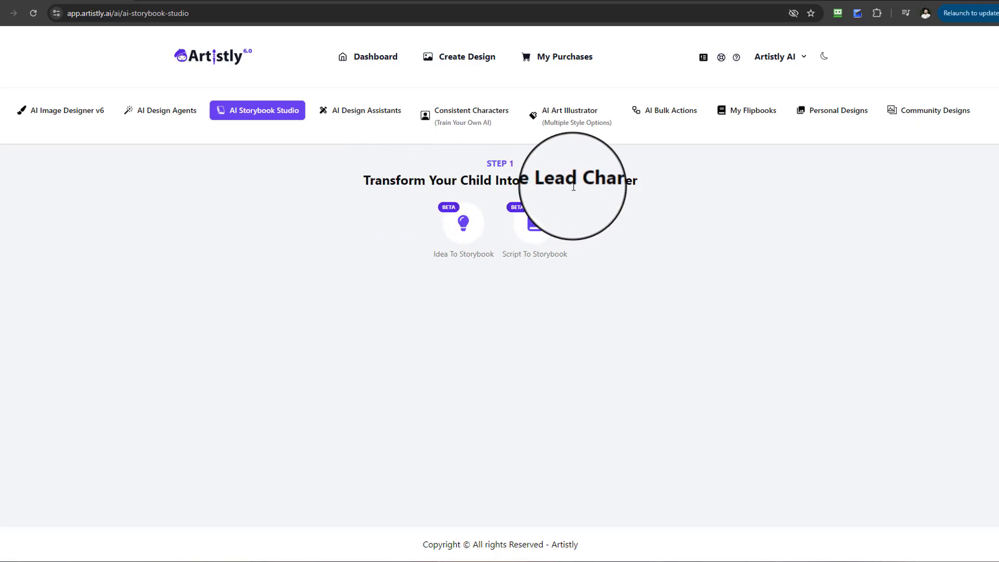
{"action": "left_click", "coordinate": [187, 119]}
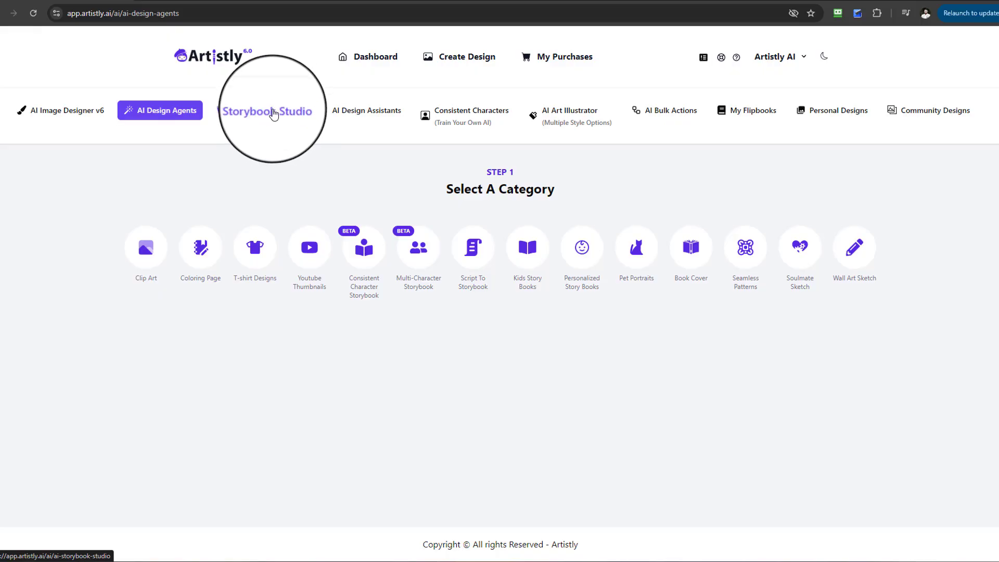
{"action": "left_click", "coordinate": [274, 115]}
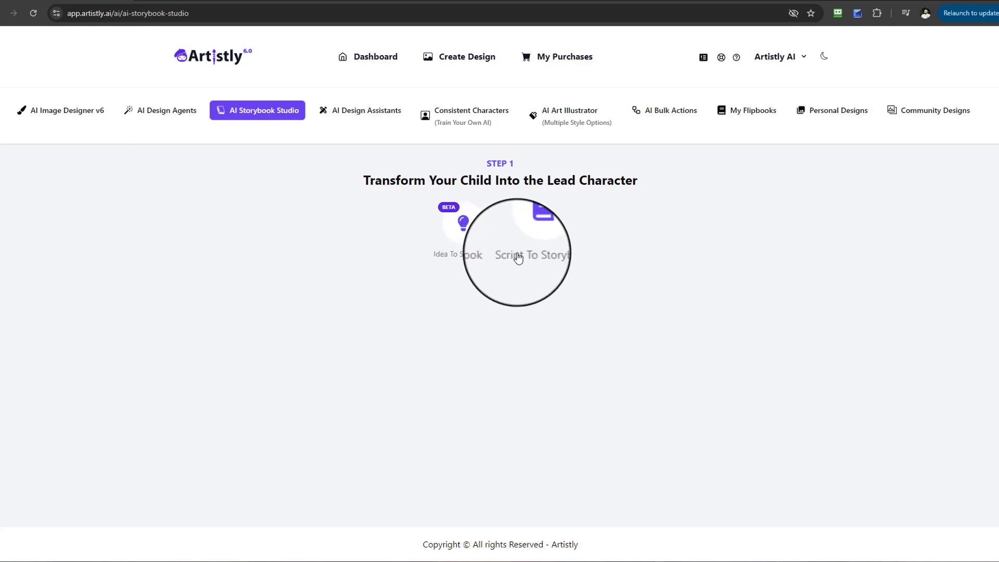
- Start a new story using the Idea To Storybook option
{"action": "left_click", "coordinate": [465, 233]}
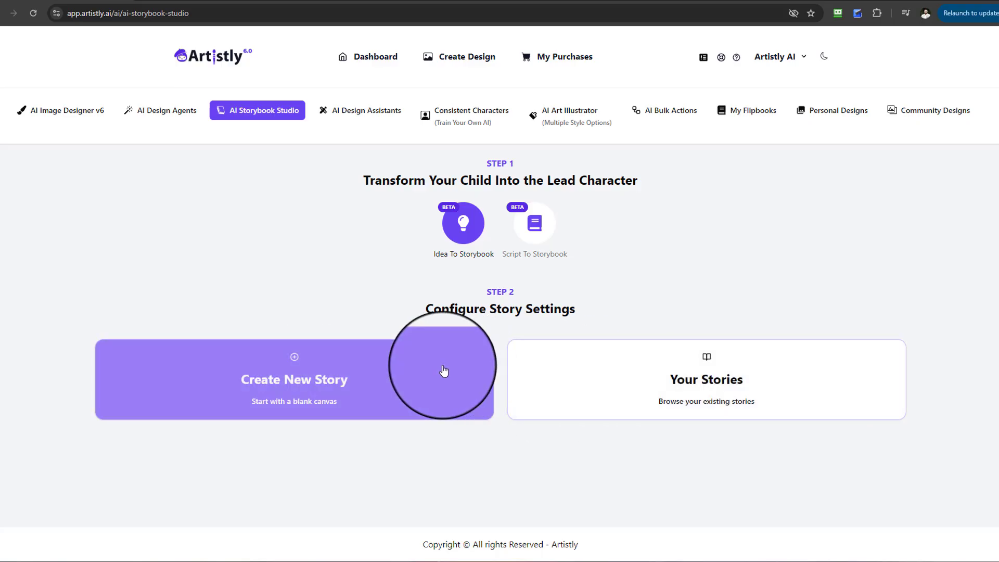
{"action": "left_click", "coordinate": [343, 383]}
{"action": "scroll", "coordinate": [338, 382], "scroll_direction": "down", "scroll_amount": 1}
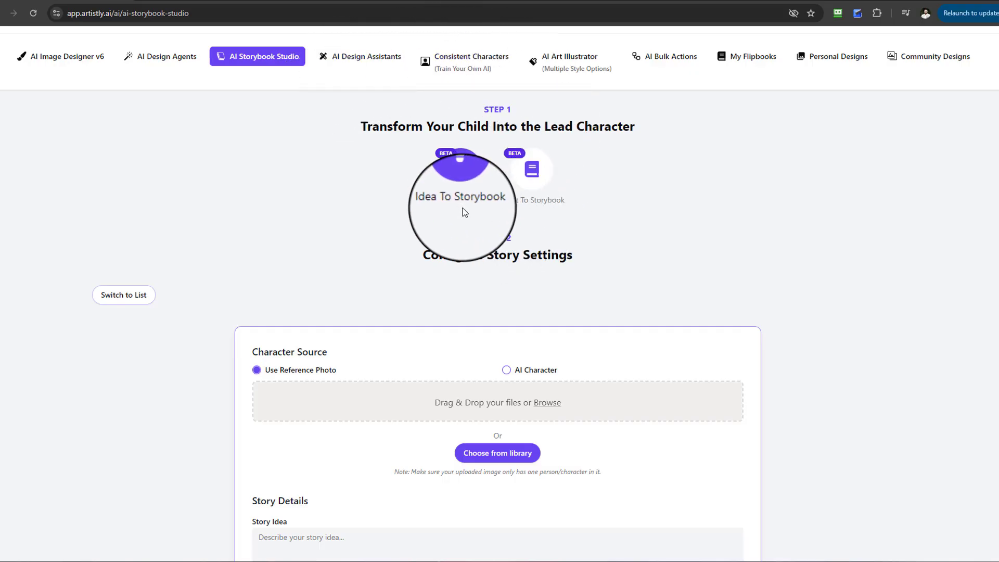
- Examine the Character Source and Story Details settings of the new story form
{"action": "scroll", "coordinate": [515, 273], "scroll_direction": "down", "scroll_amount": 3}
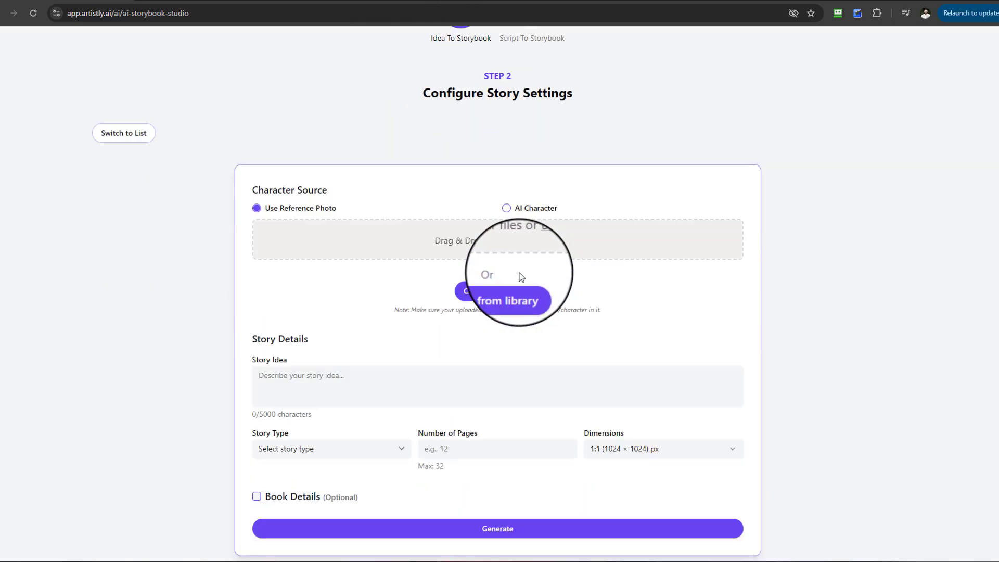
{"action": "scroll", "coordinate": [521, 277], "scroll_direction": "down", "scroll_amount": 1}
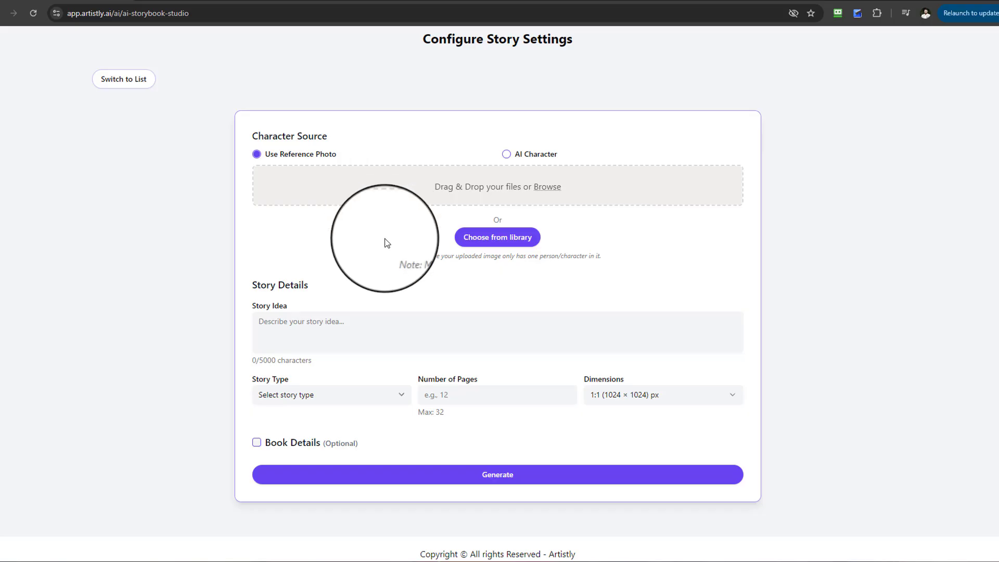
{"action": "scroll", "coordinate": [375, 271], "scroll_direction": "down", "scroll_amount": 1}
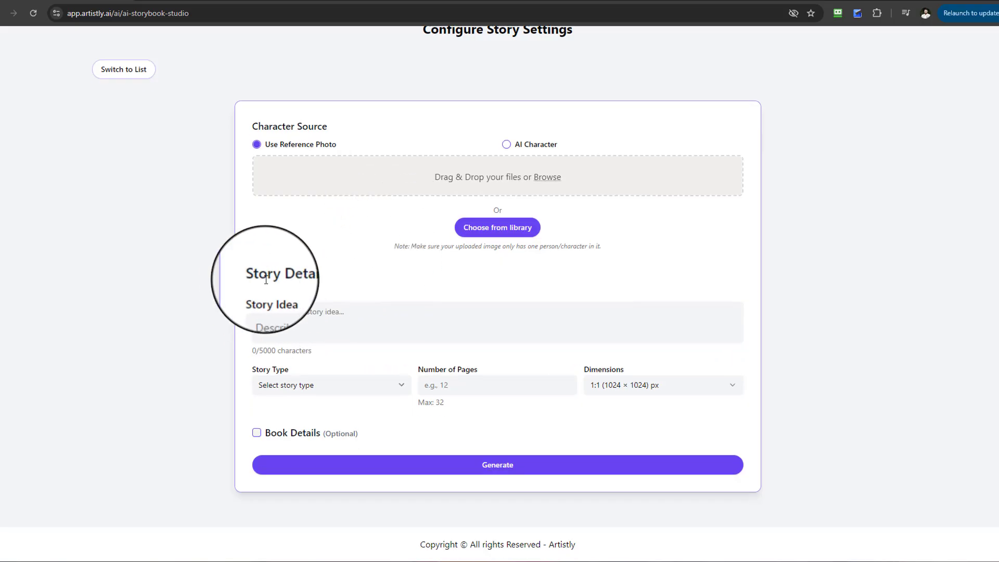
{"action": "left_click_drag", "start_coordinate": [254, 276], "coordinate": [317, 279]}
{"action": "left_click_drag", "start_coordinate": [252, 299], "coordinate": [289, 301]}
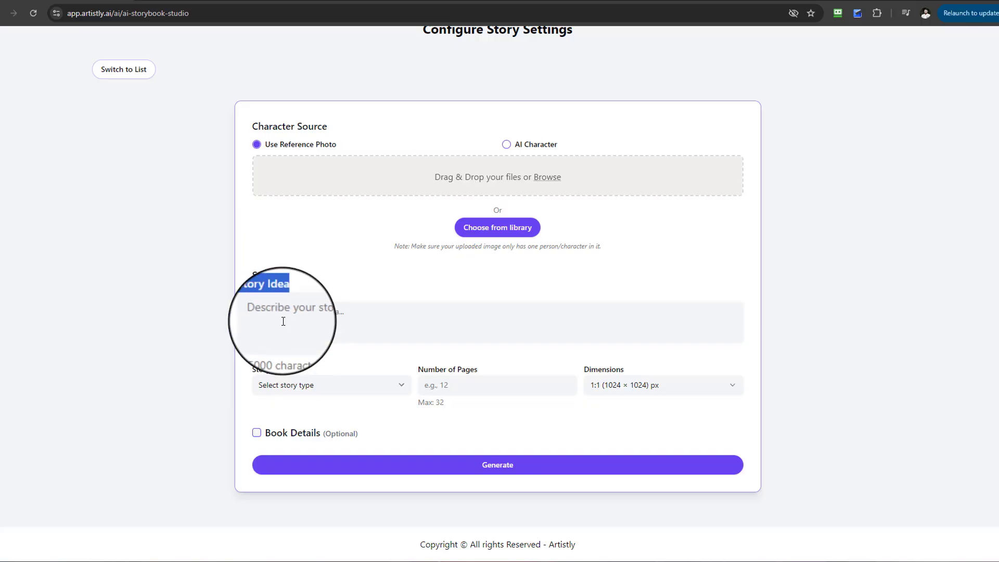
{"action": "left_click", "coordinate": [282, 316]}
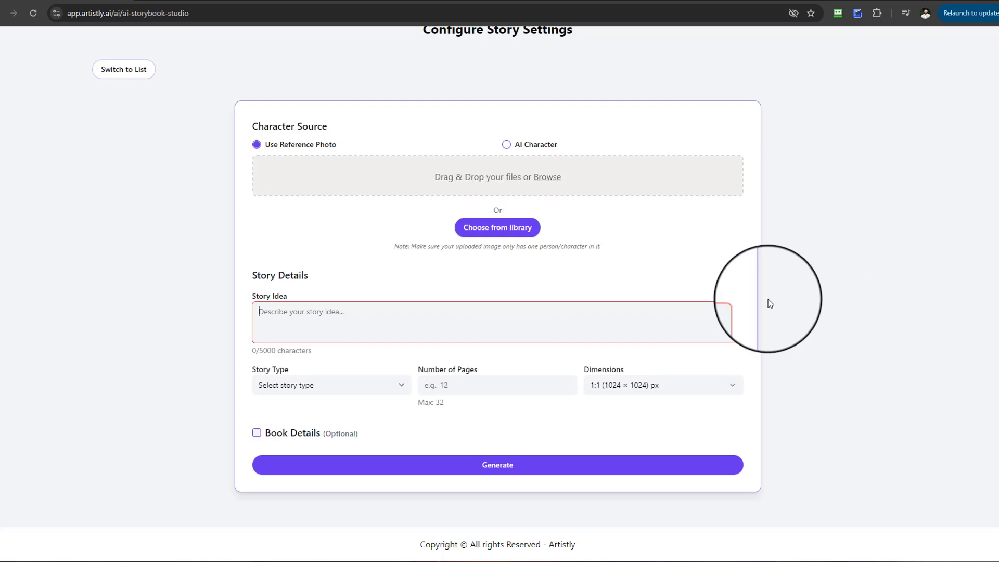
{"action": "left_click", "coordinate": [281, 315]}
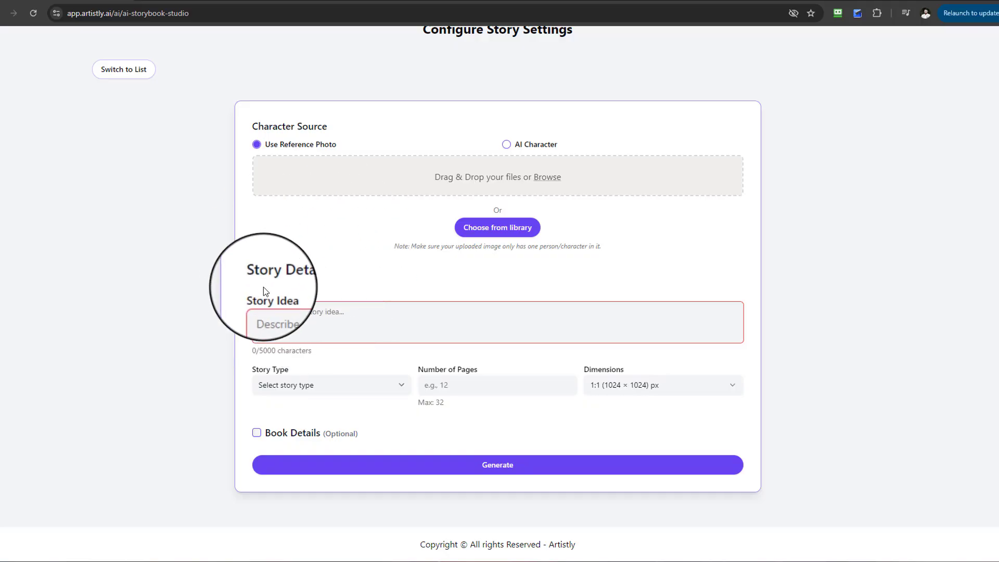
{"action": "scroll", "coordinate": [291, 306], "scroll_direction": "up", "scroll_amount": 1}
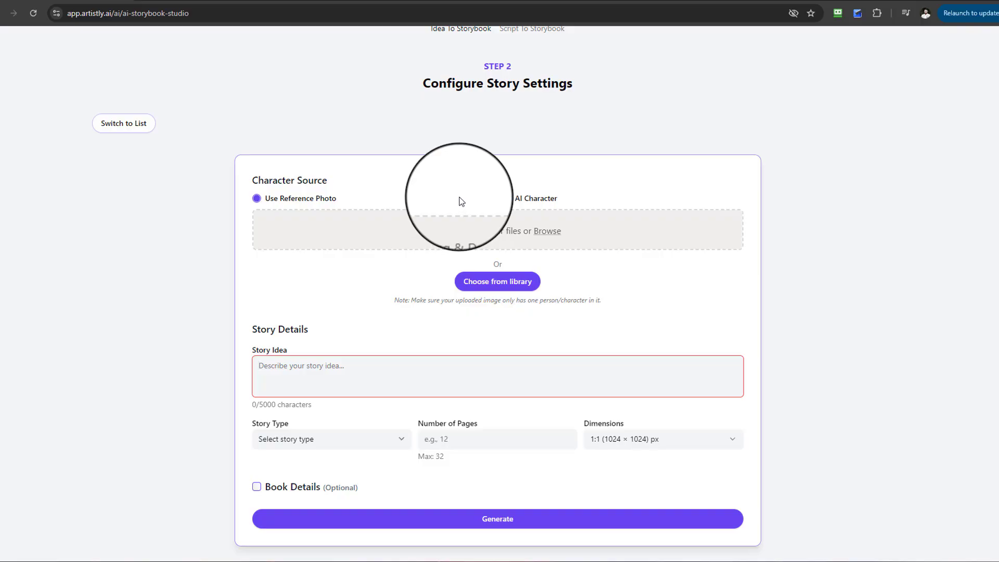
{"action": "left_click", "coordinate": [485, 281]}
{"action": "left_click", "coordinate": [304, 162]}
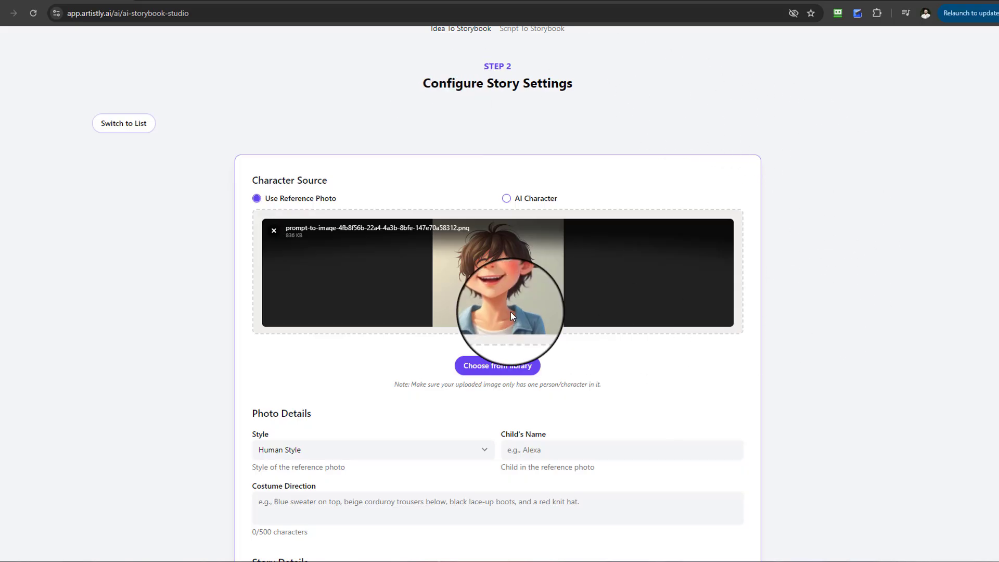
{"action": "left_click", "coordinate": [274, 231]}
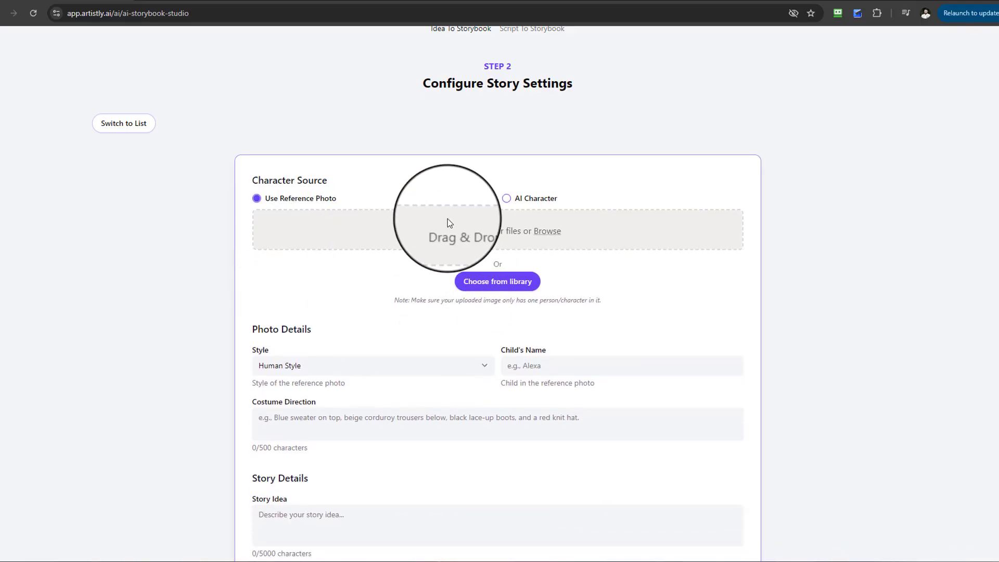
- Choose the picture of the brown-haired cartoon boy in a denim jacket from the library as the reference photo
{"action": "left_click", "coordinate": [497, 281]}
{"action": "left_click", "coordinate": [323, 177]}
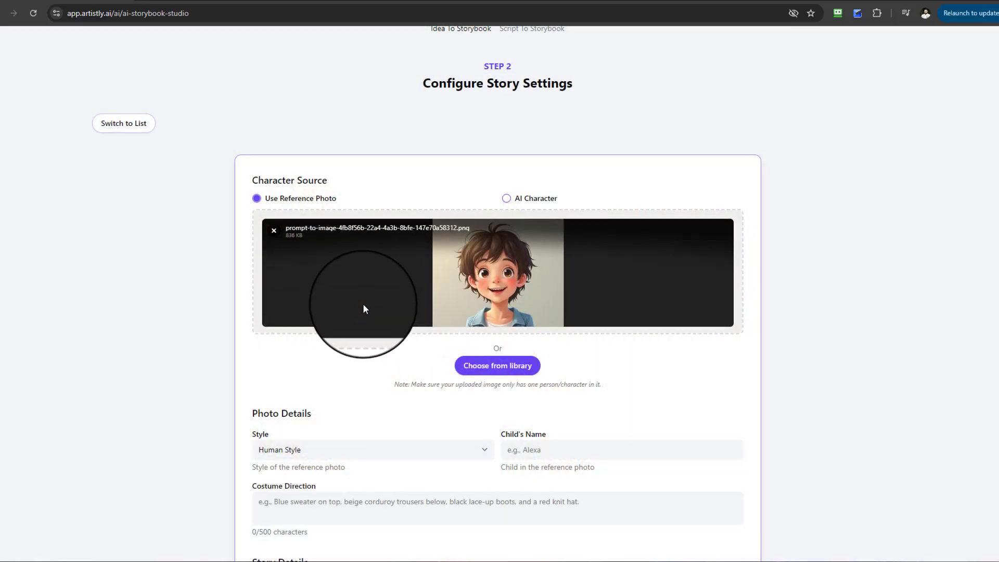
- Examine the Photo Details section and the Style options offered for the reference photo
{"action": "scroll", "coordinate": [364, 304], "scroll_direction": "down", "scroll_amount": 3}
{"action": "scroll", "coordinate": [265, 262], "scroll_direction": "down", "scroll_amount": 2}
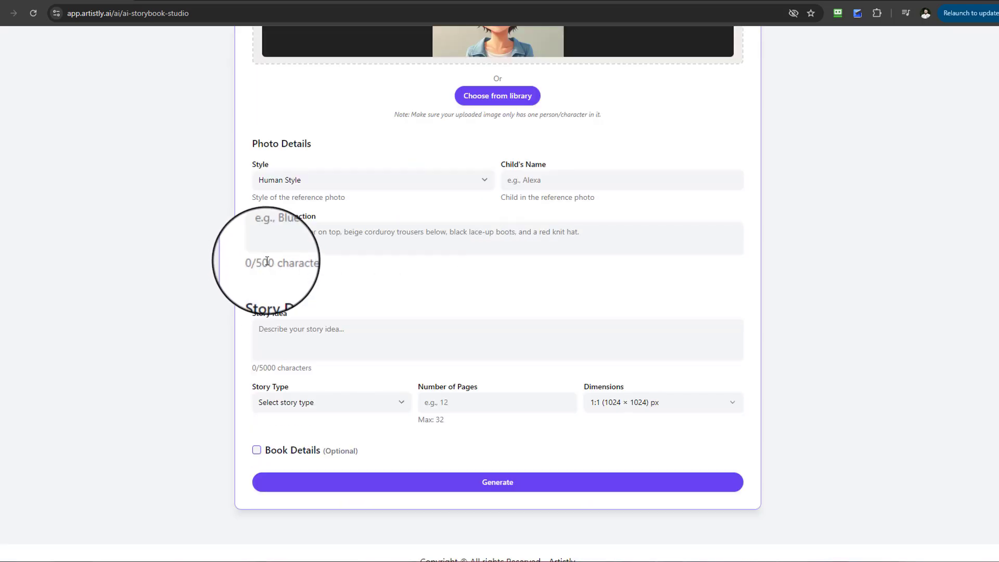
{"action": "scroll", "coordinate": [218, 257], "scroll_direction": "up", "scroll_amount": 4}
{"action": "scroll", "coordinate": [244, 263], "scroll_direction": "down", "scroll_amount": 2}
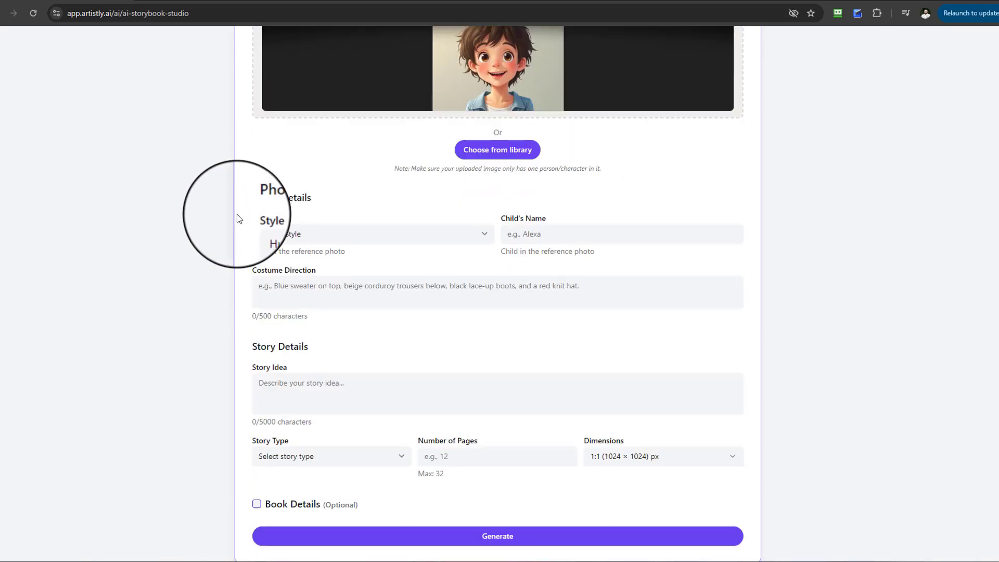
{"action": "left_click_drag", "start_coordinate": [254, 204], "coordinate": [335, 207]}
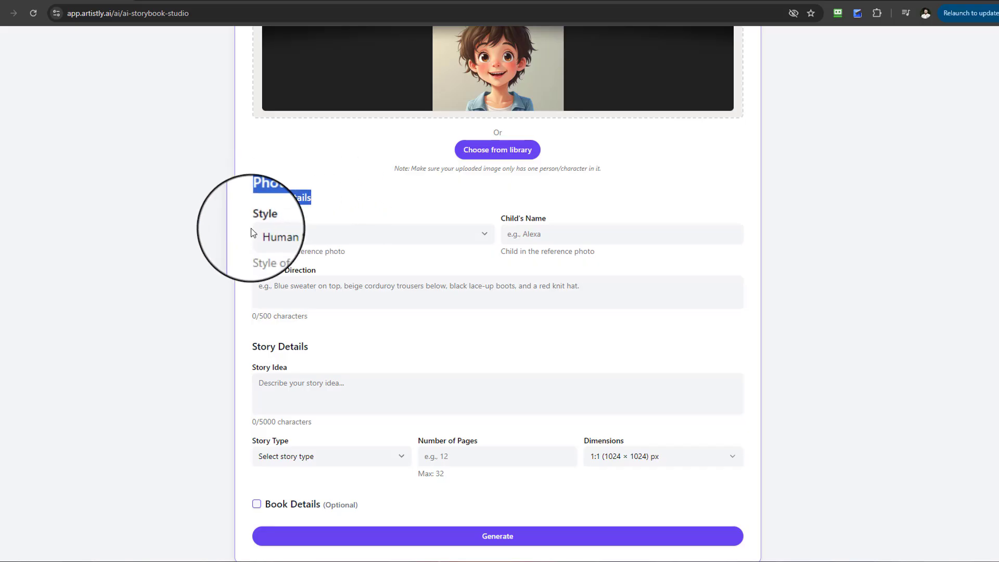
{"action": "left_click", "coordinate": [432, 238]}
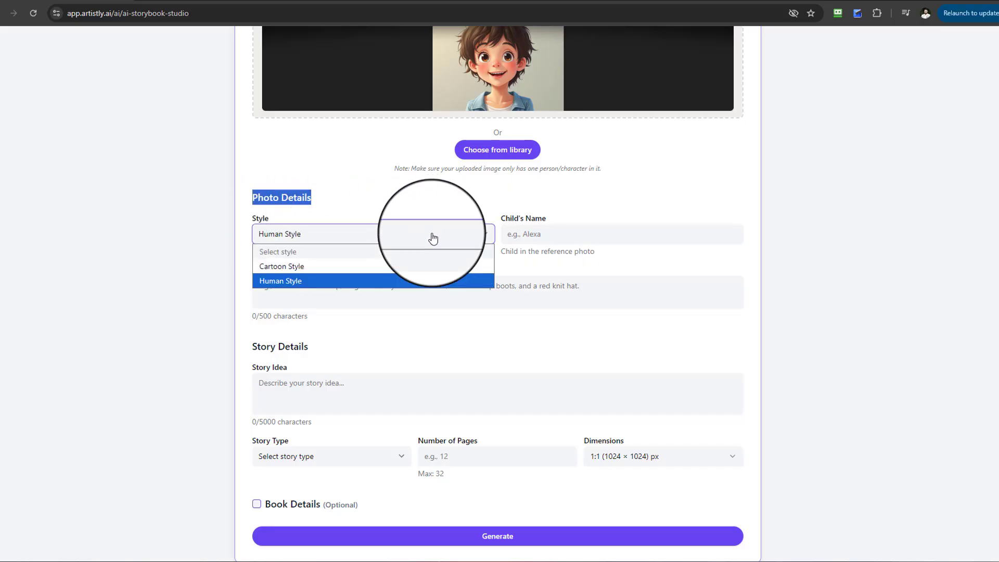
{"action": "left_click", "coordinate": [299, 277]}
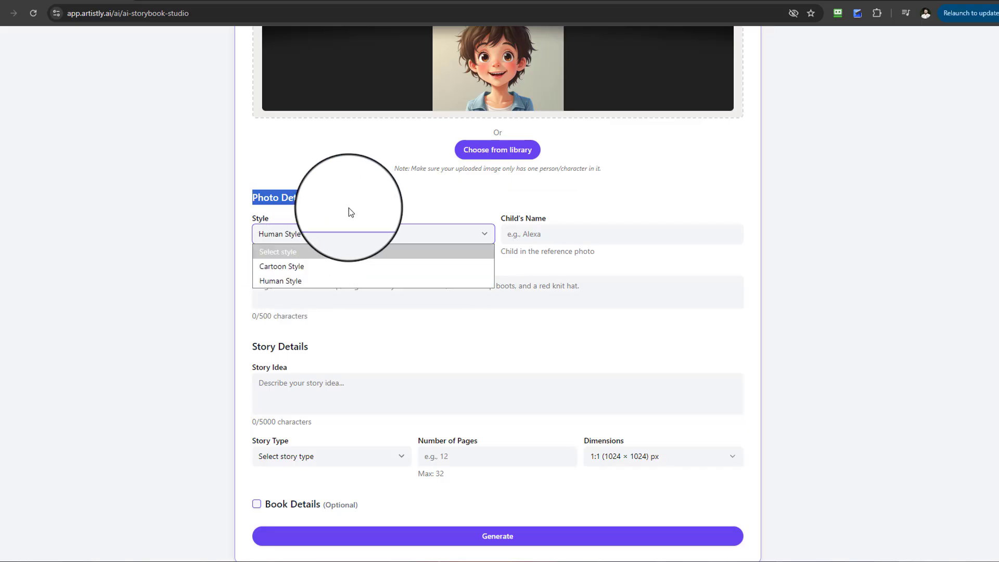
{"action": "left_click", "coordinate": [300, 242]}
{"action": "left_click", "coordinate": [291, 265]}
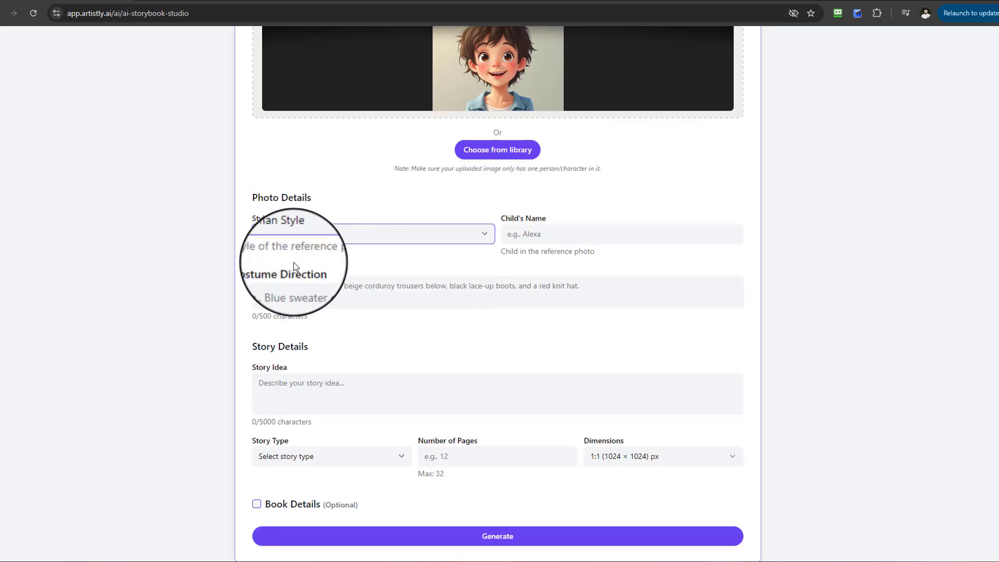
{"action": "left_click", "coordinate": [297, 236]}
{"action": "left_click", "coordinate": [302, 275]}
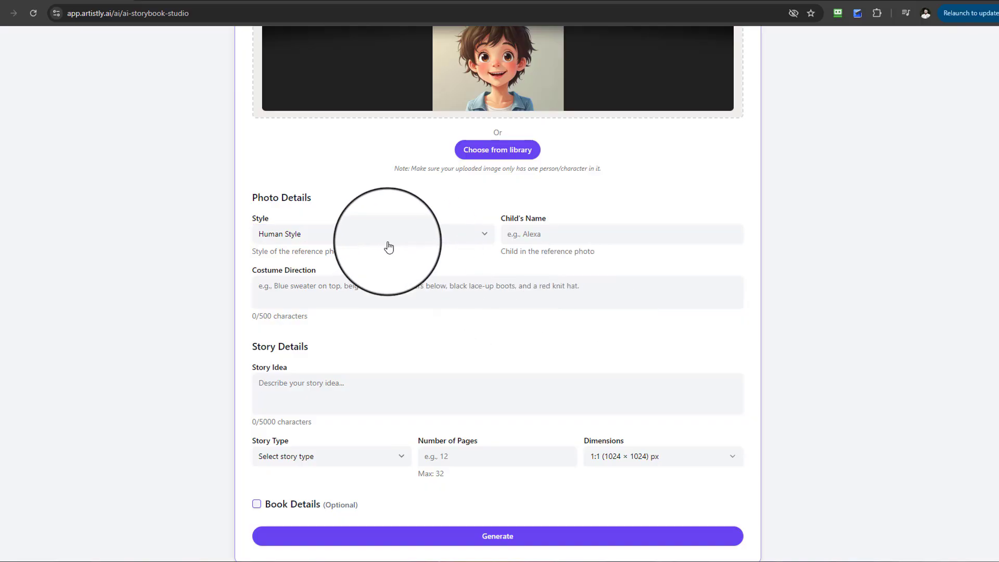
- Set the reference photo's style to Cartoon Style
{"action": "left_click", "coordinate": [338, 235]}
{"action": "left_click", "coordinate": [302, 268]}
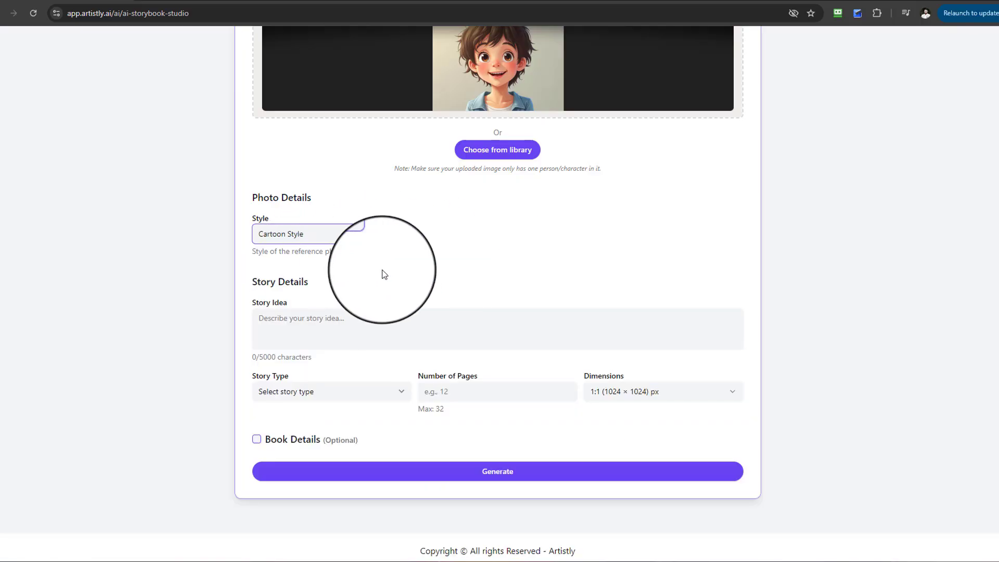
{"action": "scroll", "coordinate": [382, 269], "scroll_direction": "up", "scroll_amount": 3}
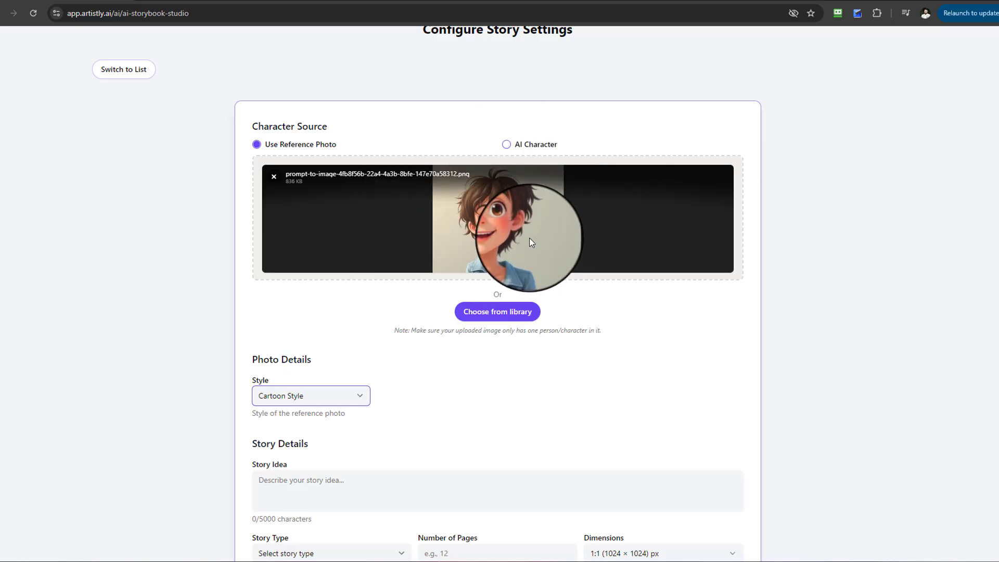
- Paste in the copied story idea about a child discovering a hidden garden door that only opens at night and entering a magical world
{"action": "scroll", "coordinate": [529, 238], "scroll_direction": "down", "scroll_amount": 3}
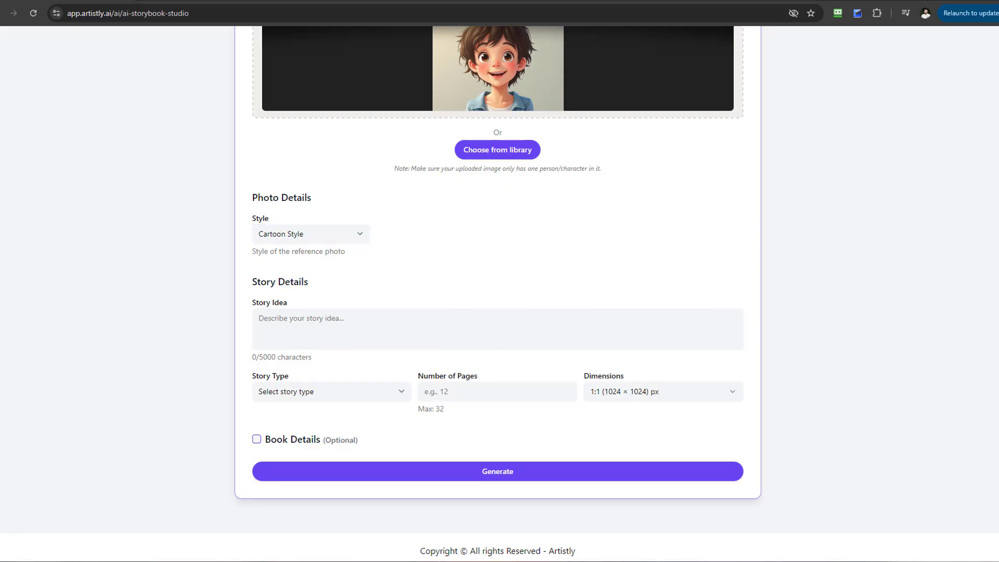
{"action": "left_click", "coordinate": [284, 318]}
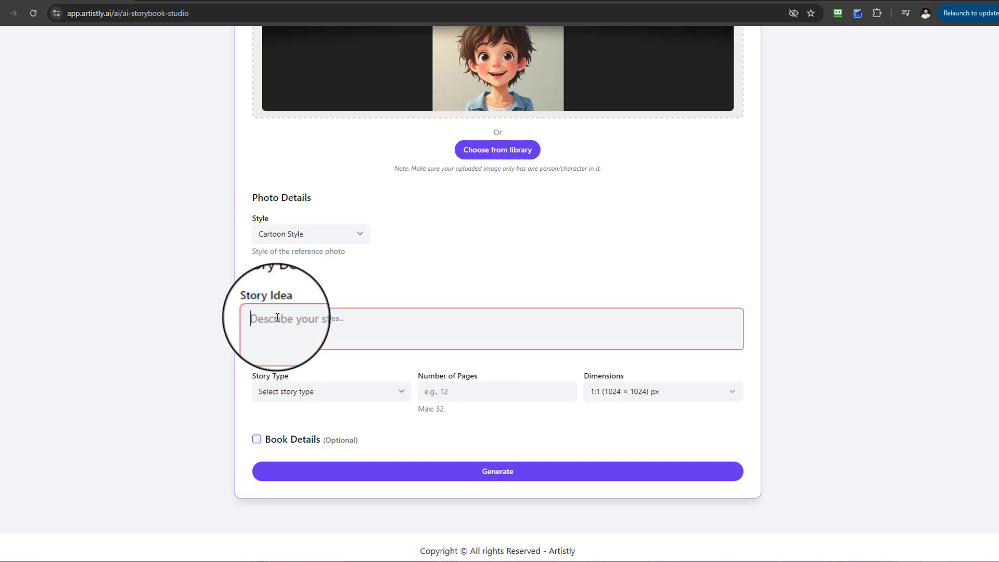
{"action": "right_click", "coordinate": [277, 317]}
{"action": "left_click", "coordinate": [325, 158]}
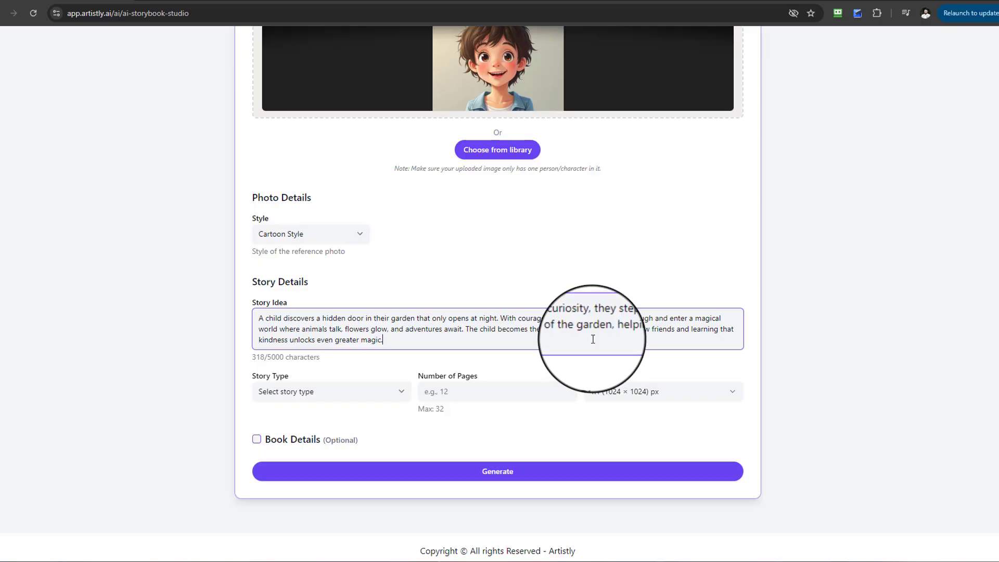
- Set the story type to Fairy Tale
{"action": "left_click", "coordinate": [296, 397]}
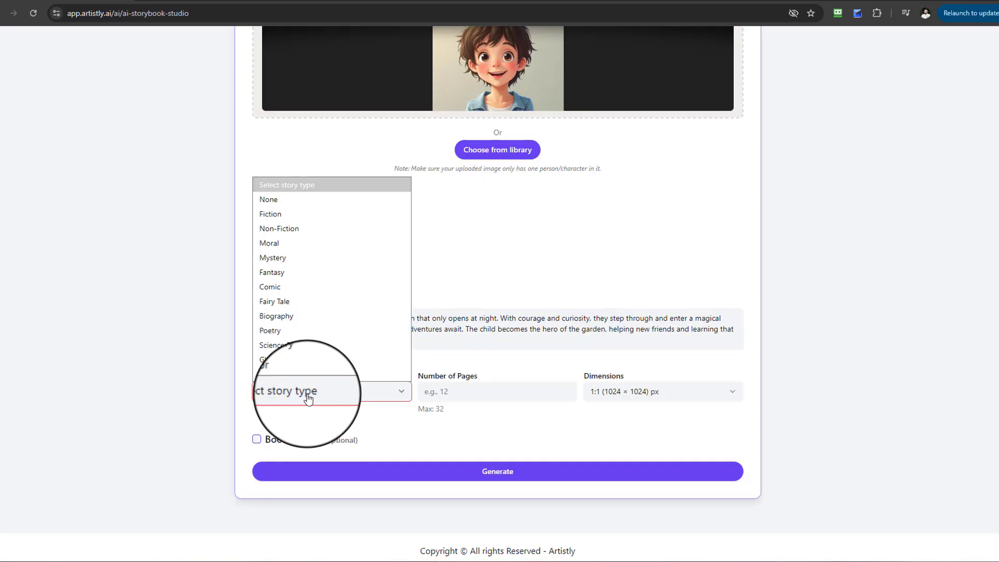
{"action": "left_click", "coordinate": [293, 384]}
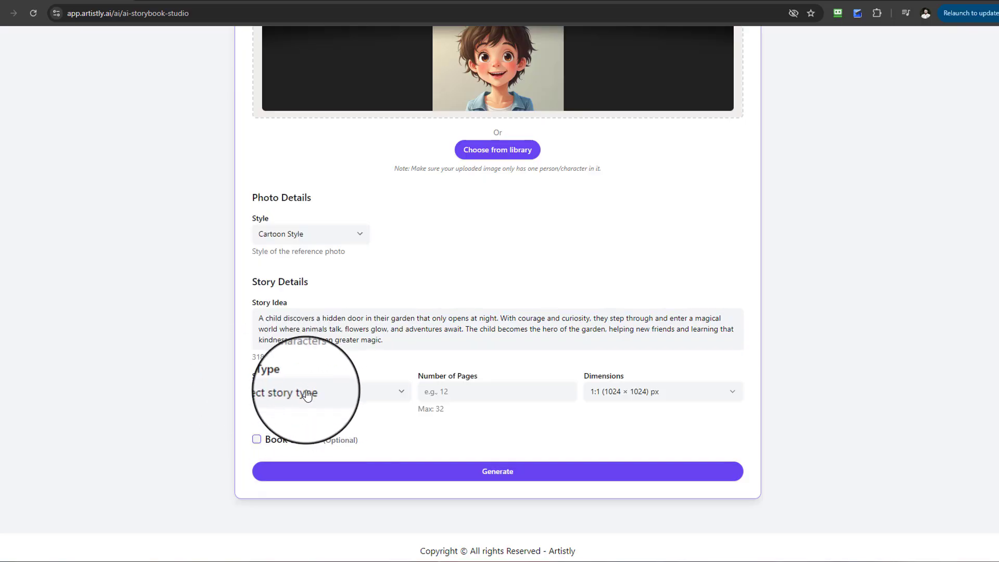
{"action": "left_click", "coordinate": [307, 398]}
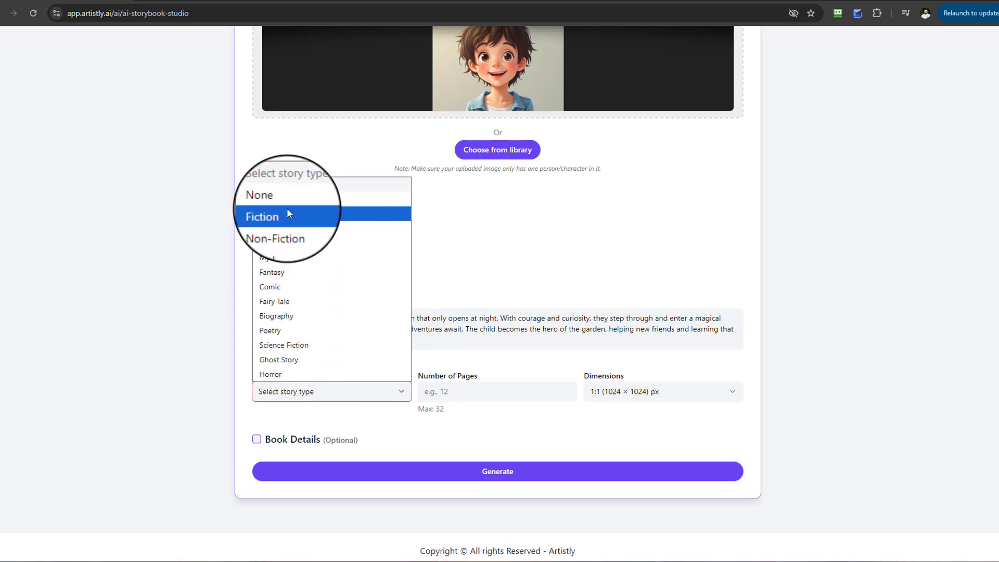
{"action": "left_click", "coordinate": [281, 302]}
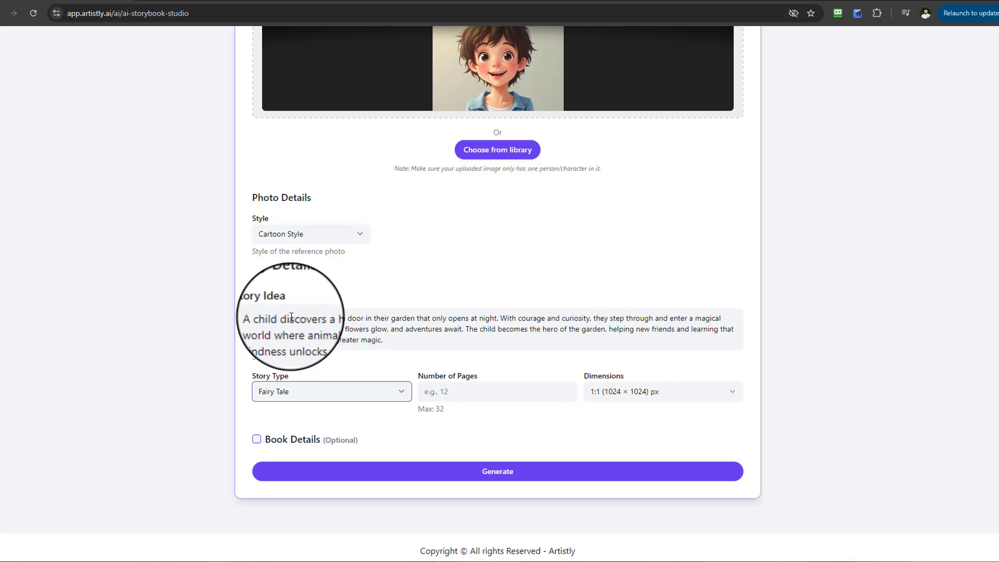
- Set the number of pages to 5 and the book dimensions to 5:4 (1088 × 896) px
{"action": "left_click", "coordinate": [477, 396]}
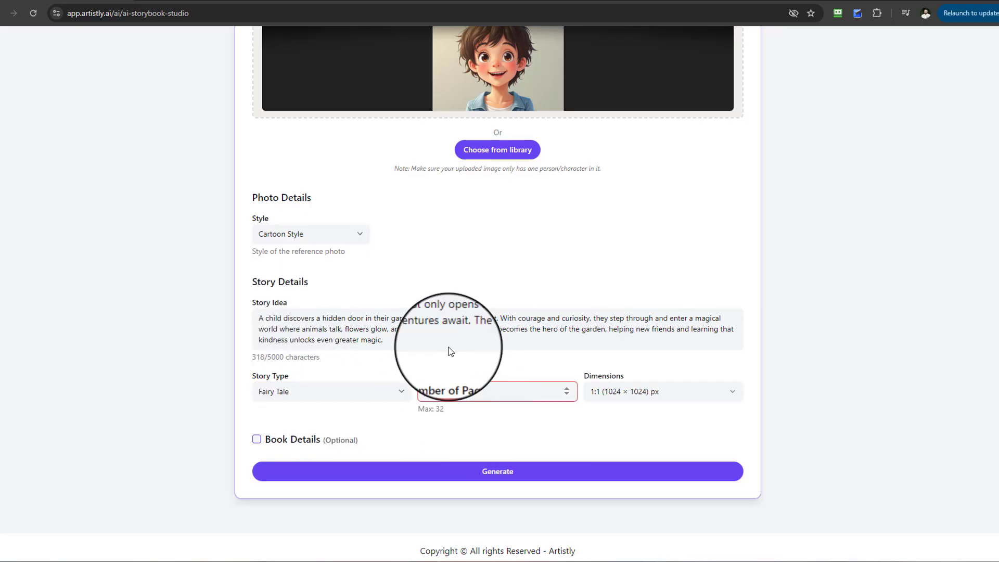
{"action": "type", "text": "5"}
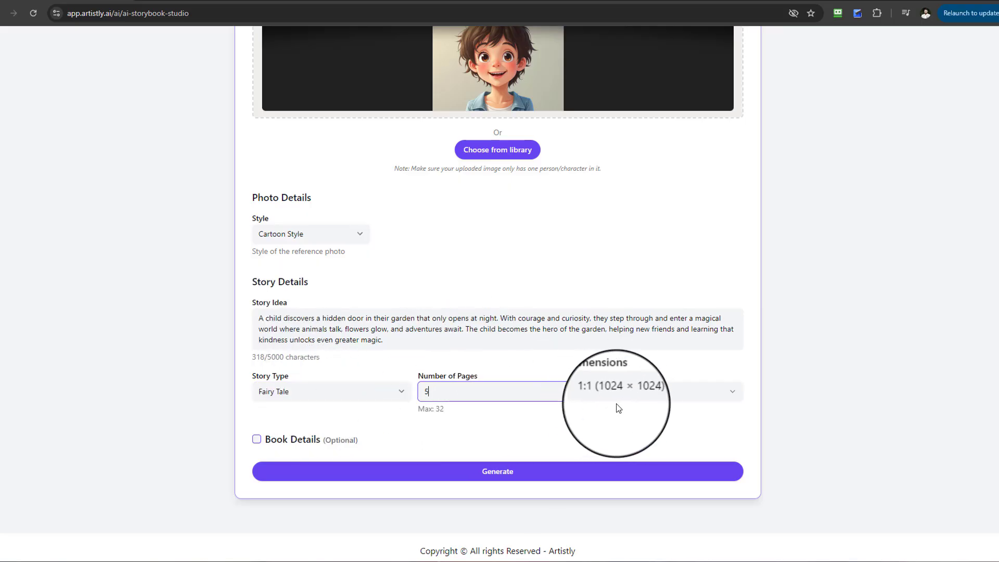
{"action": "left_click", "coordinate": [624, 401]}
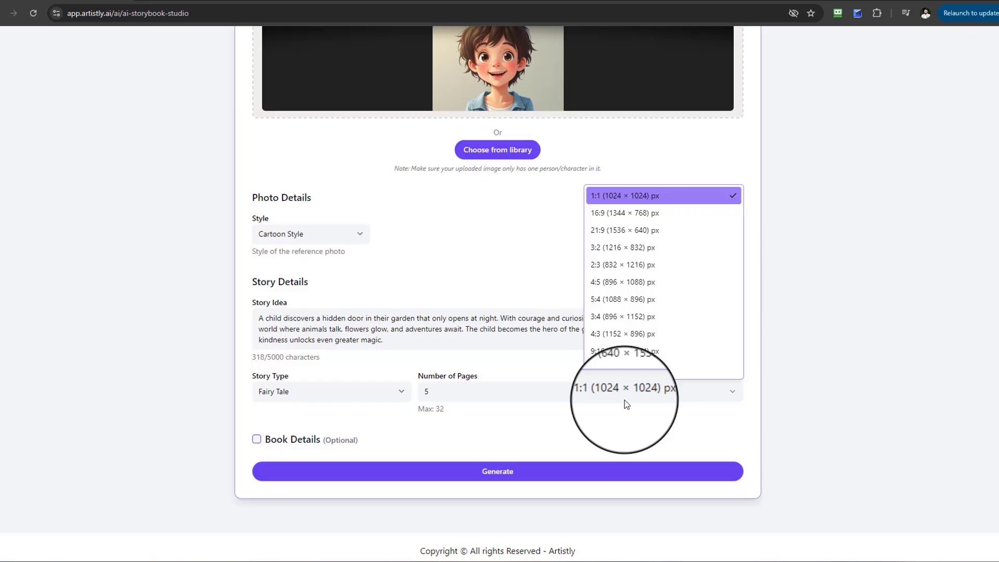
{"action": "left_click", "coordinate": [610, 301]}
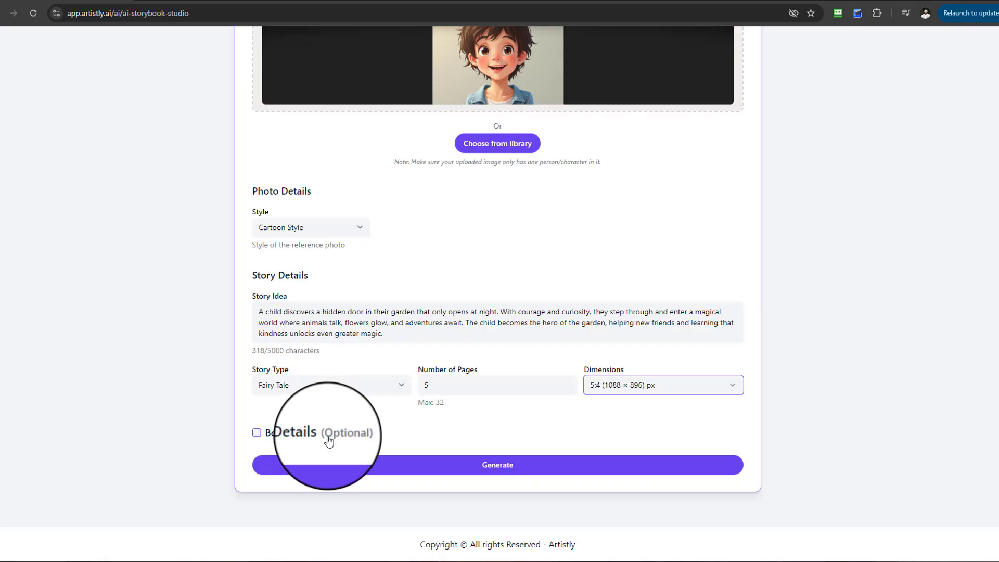
- Enable the optional book details and paste "The Secret Garden Door" as the book cover title
{"action": "left_click", "coordinate": [256, 433]}
{"action": "scroll", "coordinate": [257, 437], "scroll_direction": "down", "scroll_amount": 1}
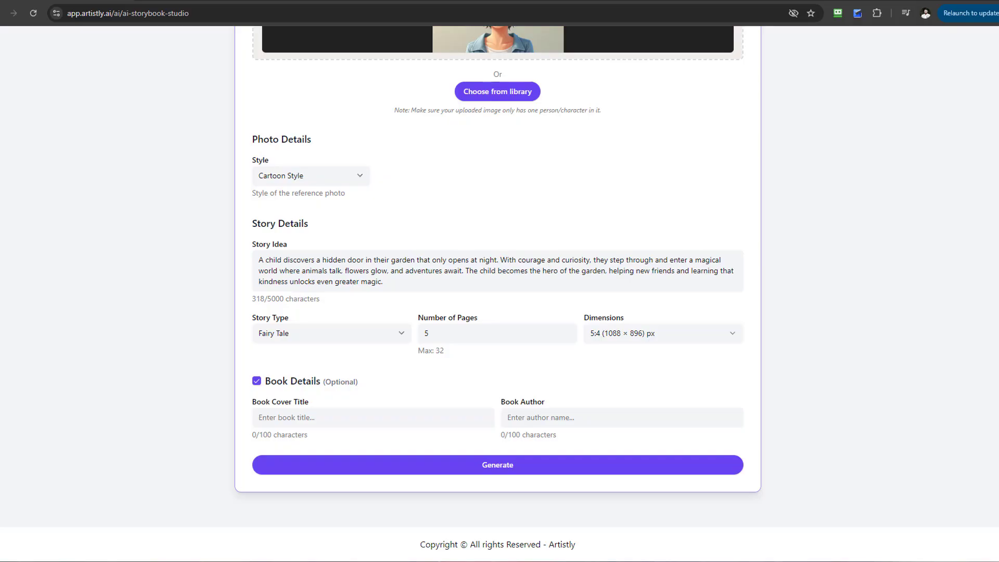
{"action": "right_click", "coordinate": [378, 416]}
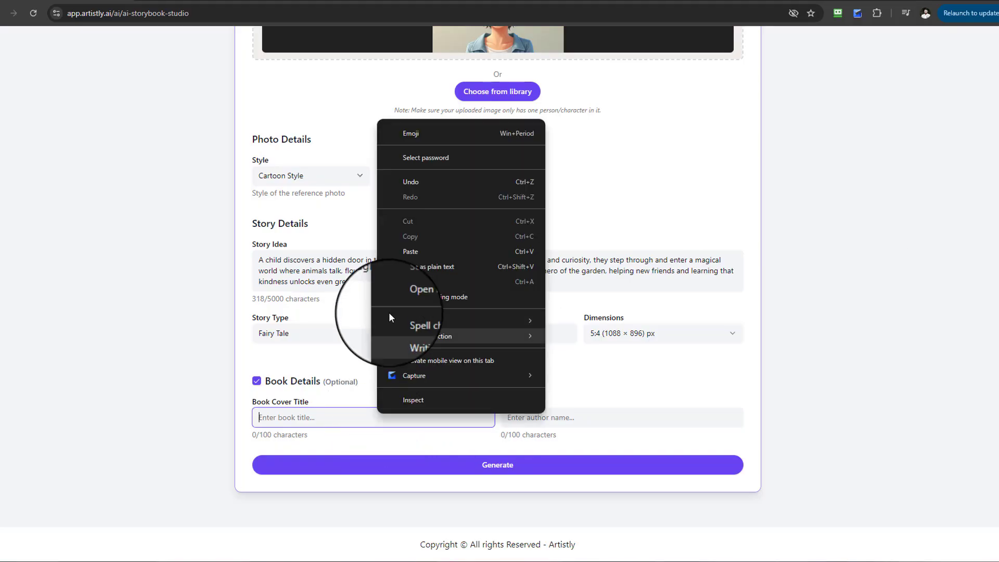
{"action": "left_click", "coordinate": [416, 251]}
- Enter the author's full name as the book author, correcting mistyped letters
{"action": "left_click", "coordinate": [541, 412]}
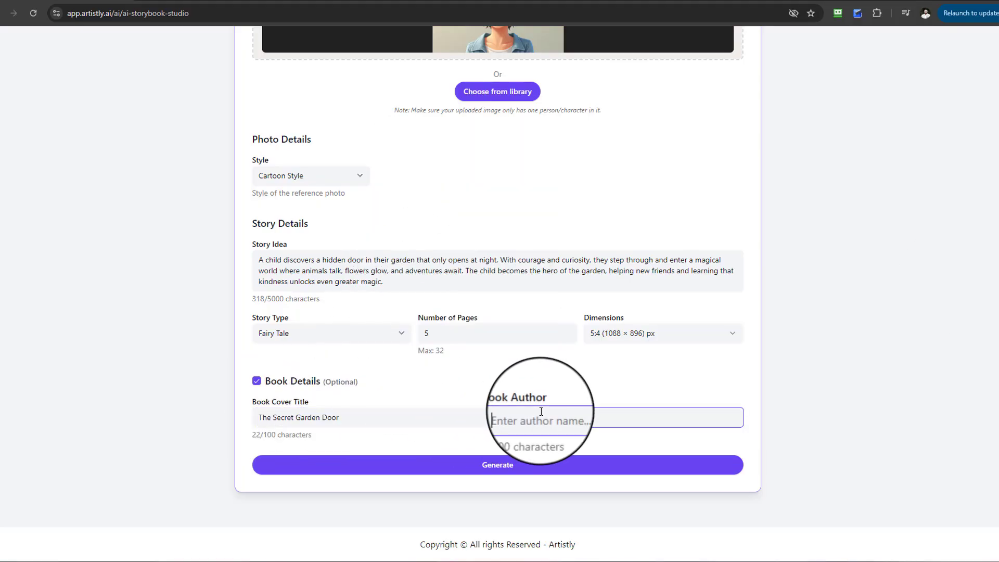
{"action": "key", "text": "Caps_Lock"}
{"action": "type", "text": "J"}
{"action": "key", "text": "Caps_Lock"}
{"action": "type", "text": "o"}
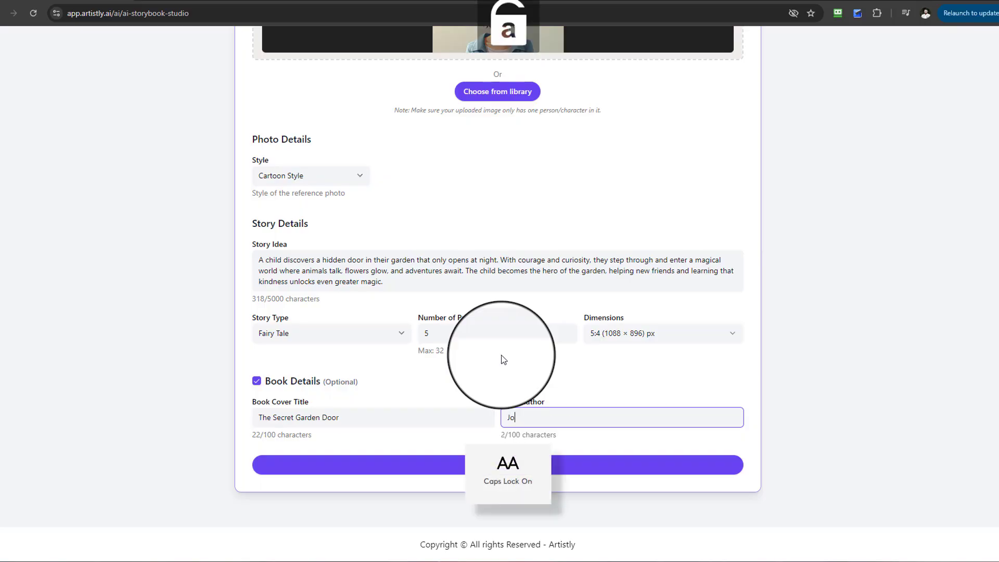
{"action": "type", "text": "e"}
{"action": "key", "text": "Caps_Lock"}
{"action": "type", "text": "D"}
{"action": "key", "text": "BackSpace"}
{"action": "key", "text": "BackSpace"}
{"action": "key", "text": "BackSpace"}
{"action": "type", "text": "H"}
{"action": "key", "text": "Caps_Lock"}
{"action": "type", "text": "nhn"}
{"action": "key", "text": "Caps_Lock"}
{"action": "type", "text": "D"}
- Review the storybook form from the character source and reference photo down to the story and book details
{"action": "scroll", "coordinate": [718, 299], "scroll_direction": "up", "scroll_amount": 6}
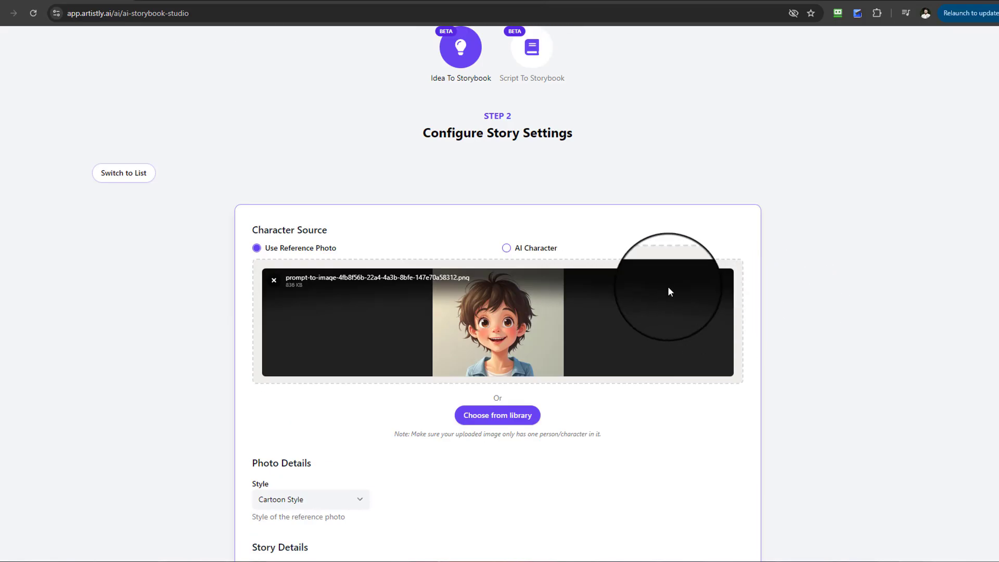
{"action": "scroll", "coordinate": [457, 281], "scroll_direction": "down", "scroll_amount": 3}
{"action": "scroll", "coordinate": [467, 307], "scroll_direction": "up", "scroll_amount": 3}
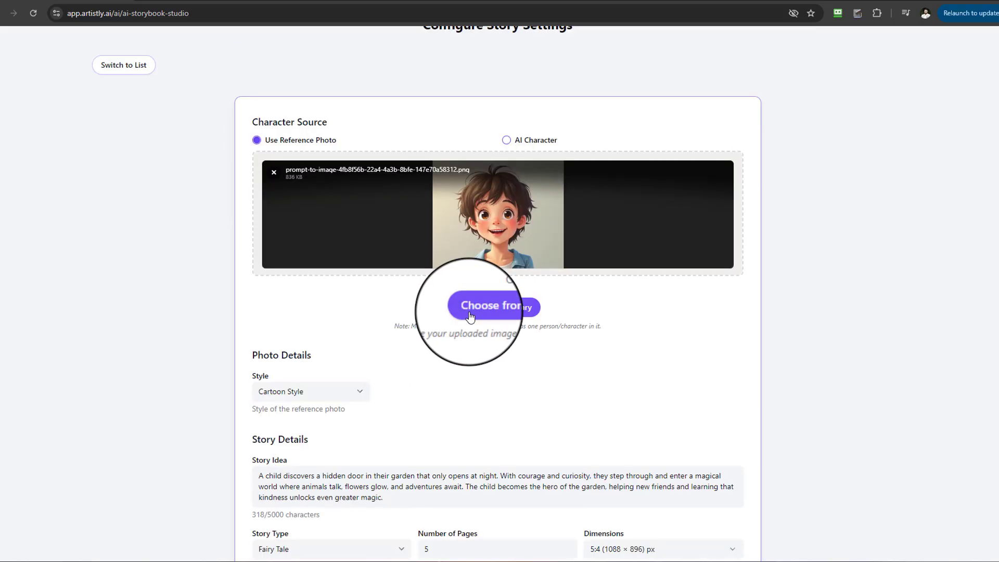
{"action": "scroll", "coordinate": [405, 261], "scroll_direction": "down", "scroll_amount": 1}
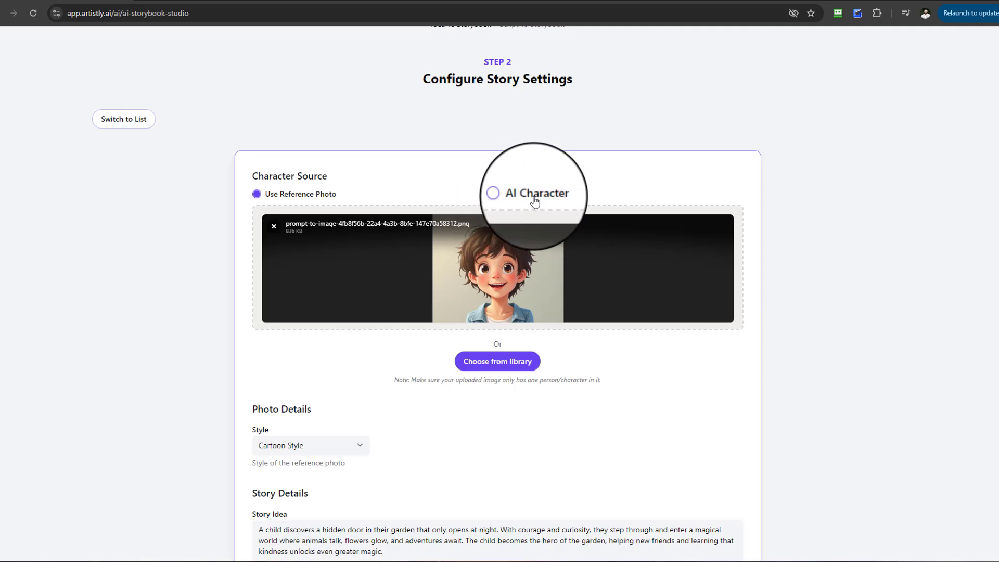
{"action": "scroll", "coordinate": [535, 200], "scroll_direction": "down", "scroll_amount": 1}
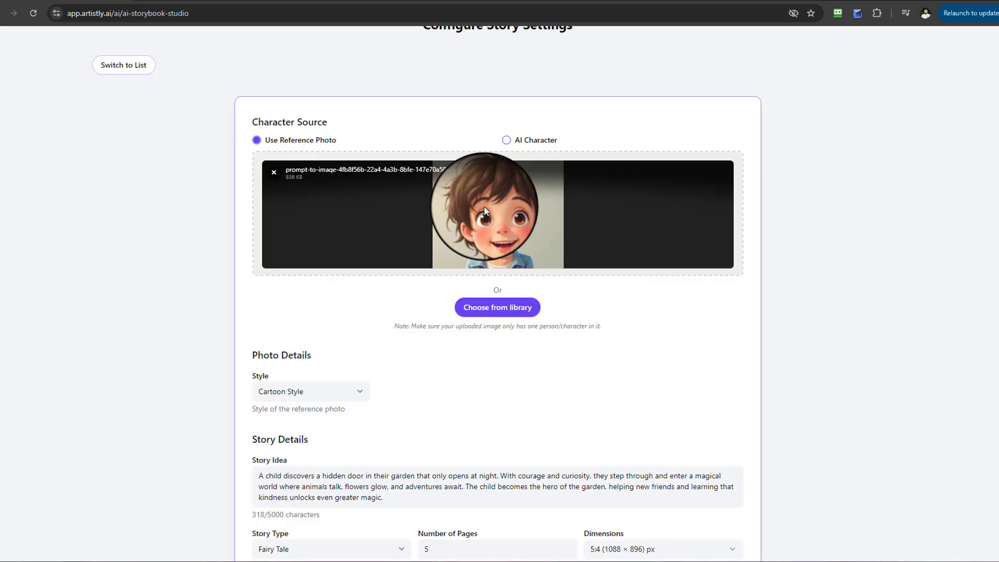
{"action": "scroll", "coordinate": [400, 252], "scroll_direction": "up", "scroll_amount": 5}
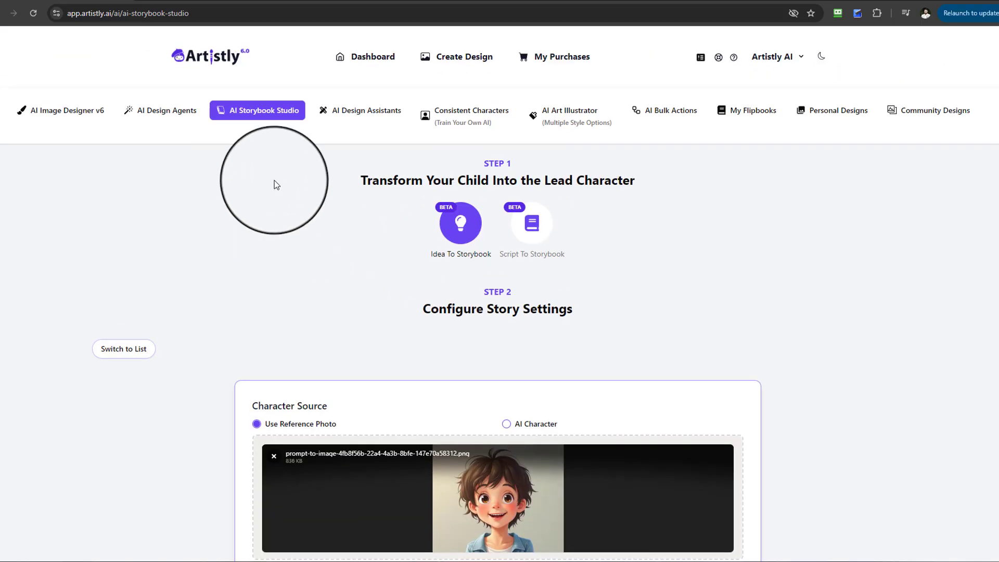
{"action": "scroll", "coordinate": [367, 255], "scroll_direction": "down", "scroll_amount": 4}
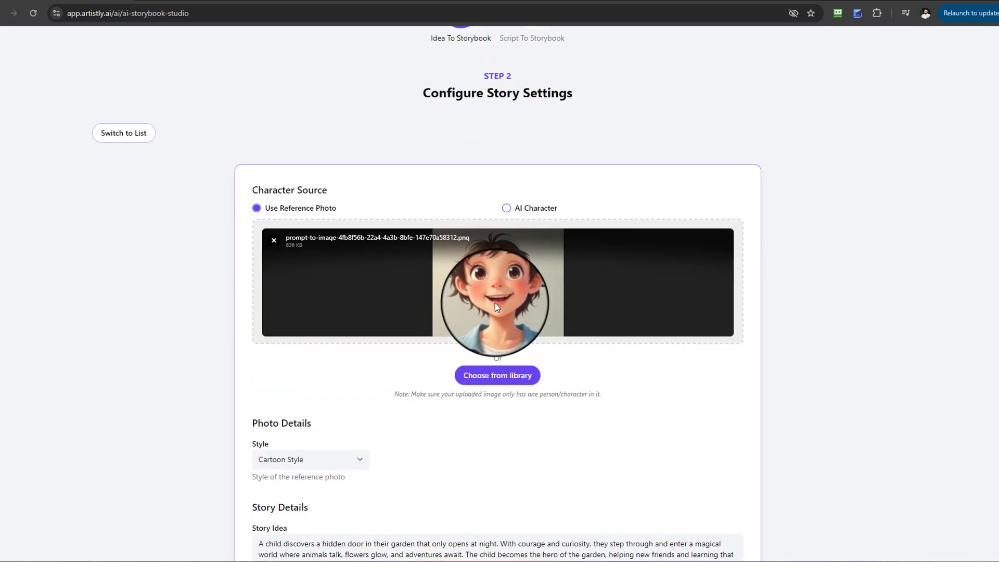
{"action": "scroll", "coordinate": [496, 282], "scroll_direction": "down", "scroll_amount": 1}
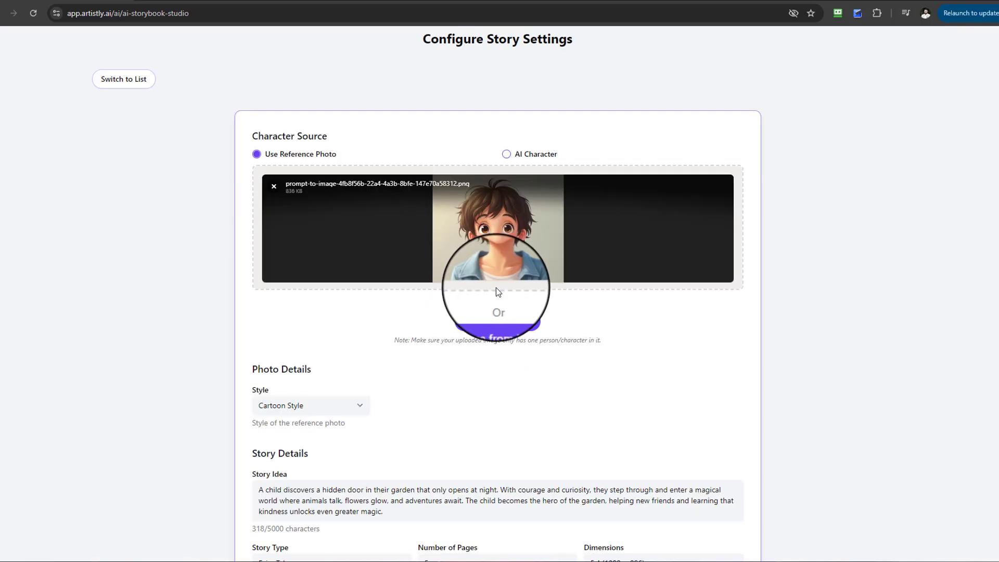
{"action": "scroll", "coordinate": [496, 291], "scroll_direction": "down", "scroll_amount": 5}
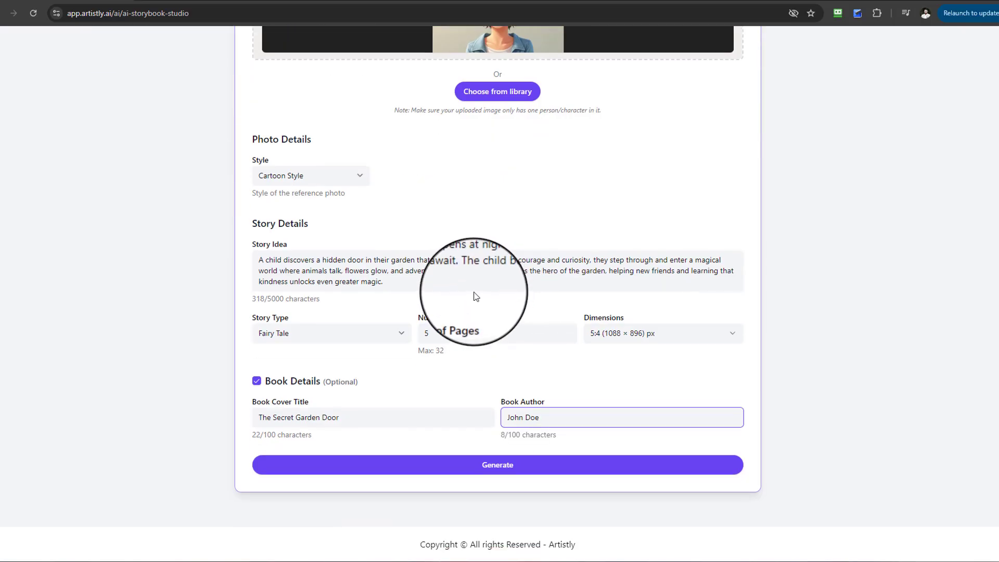
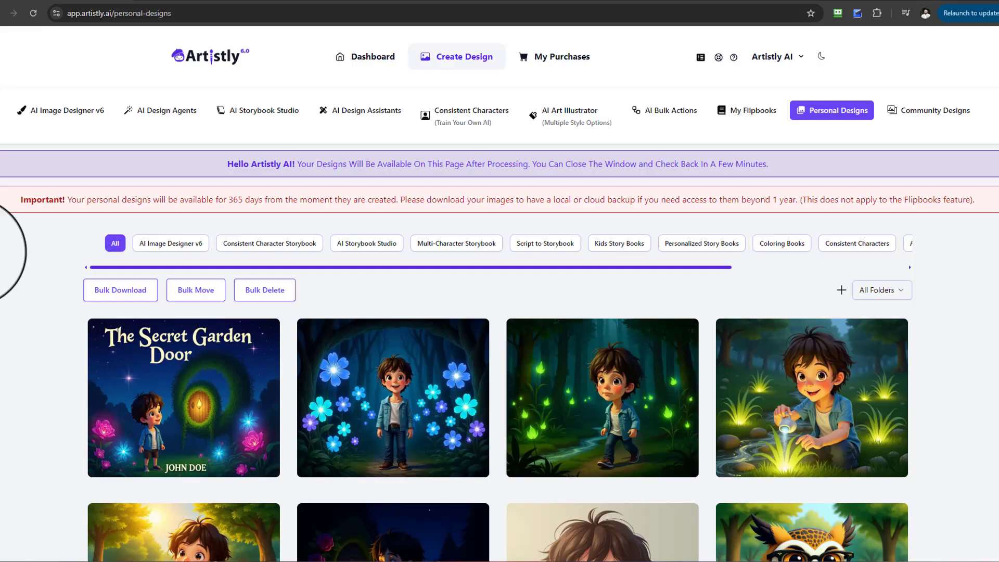
- Look over the generated storybook images, open the flipbooks page and start creating a flipbook with story selection enabled
{"action": "scroll", "coordinate": [952, 286], "scroll_direction": "down", "scroll_amount": 5}
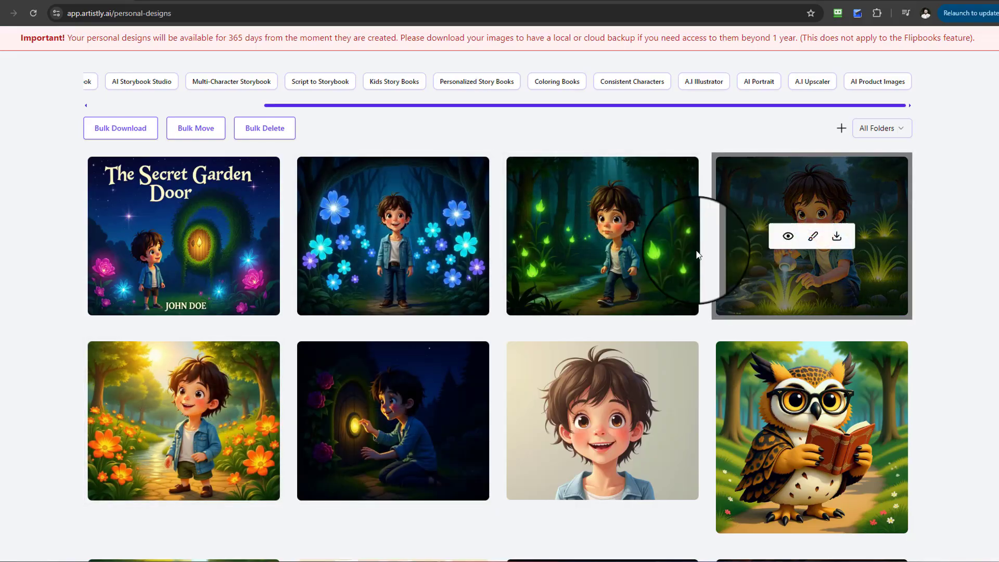
{"action": "scroll", "coordinate": [689, 322], "scroll_direction": "up", "scroll_amount": 2}
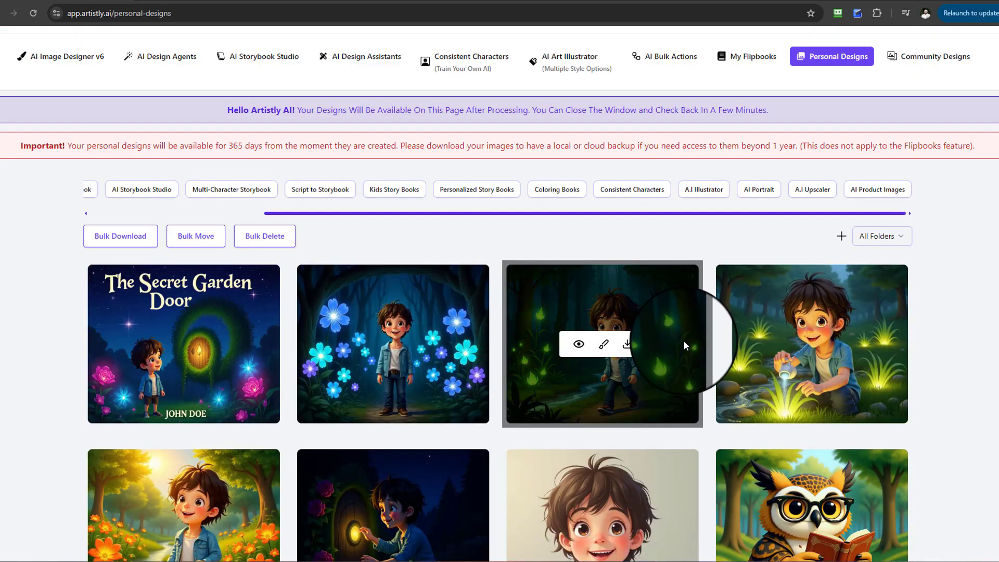
{"action": "scroll", "coordinate": [684, 338], "scroll_direction": "up", "scroll_amount": 1}
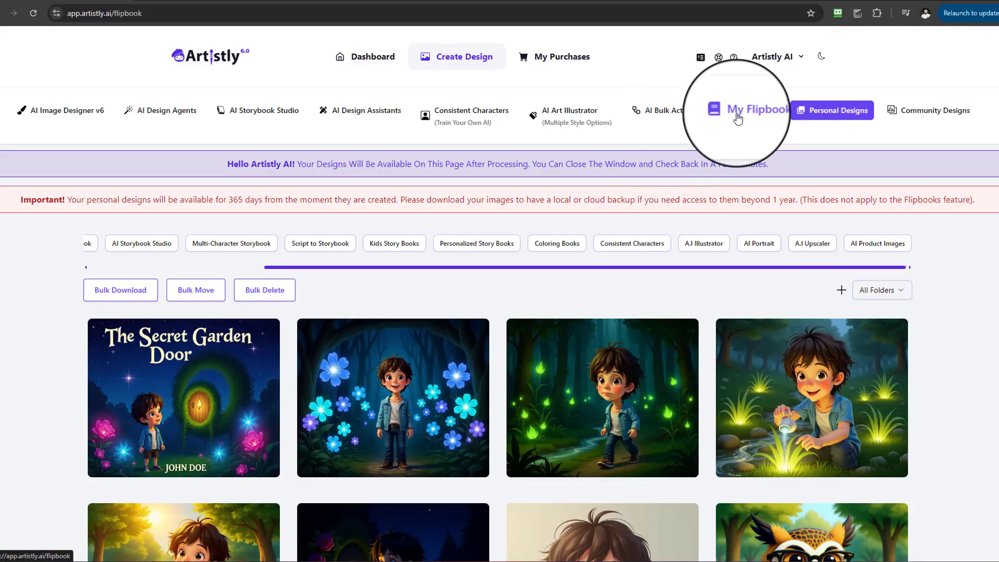
{"action": "left_click", "coordinate": [737, 119]}
{"action": "left_click", "coordinate": [769, 228]}
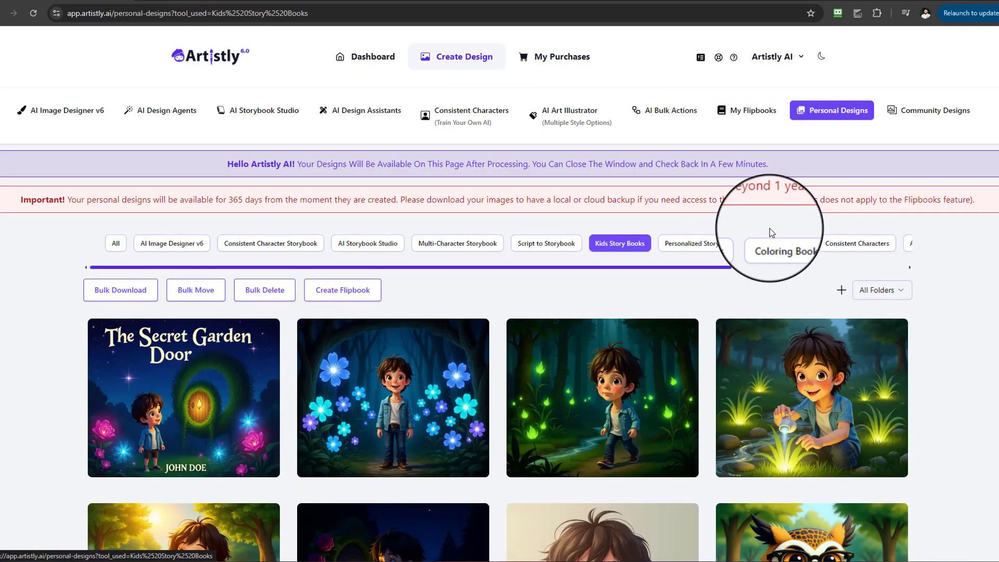
{"action": "left_click", "coordinate": [352, 294]}
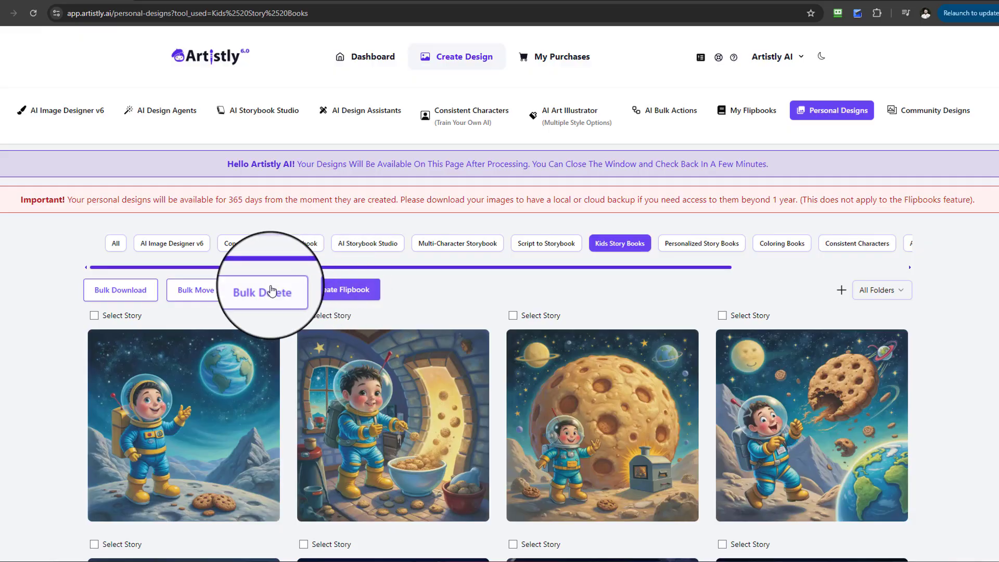
- Filter the personal designs to AI Storybook Studio and select the whole garden door story
{"action": "scroll", "coordinate": [677, 390], "scroll_direction": "down", "scroll_amount": 4}
{"action": "scroll", "coordinate": [654, 385], "scroll_direction": "up", "scroll_amount": 4}
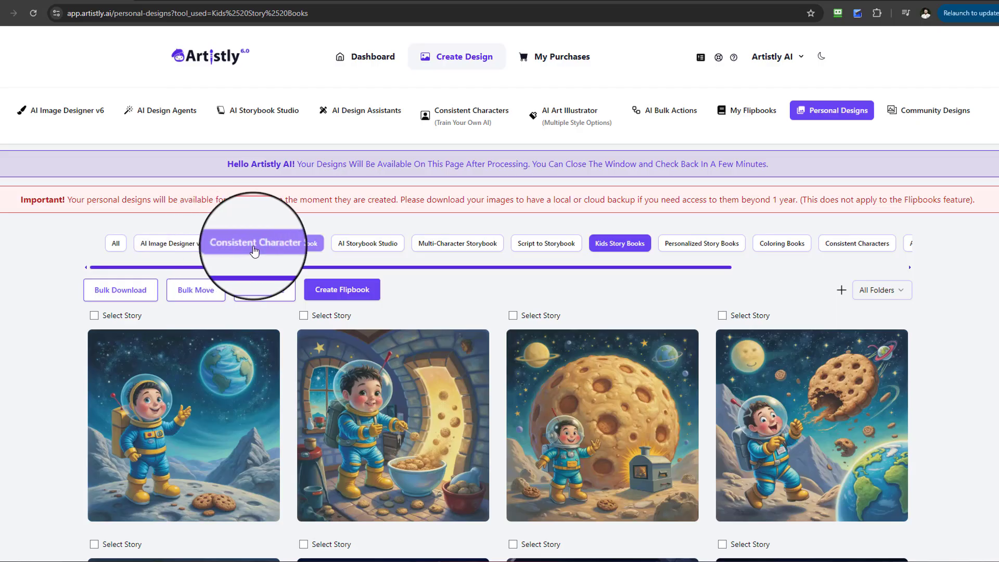
{"action": "left_click", "coordinate": [362, 248]}
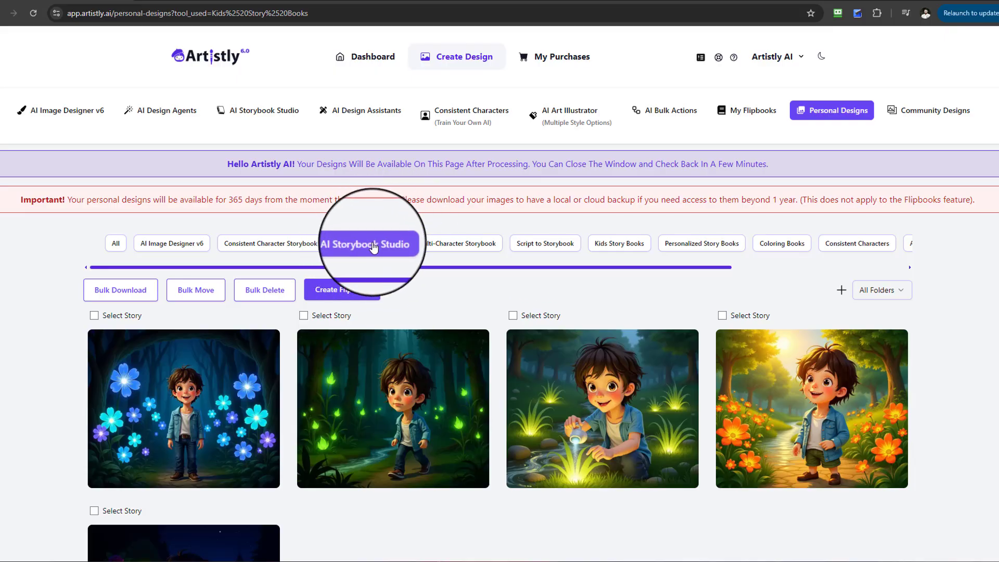
{"action": "scroll", "coordinate": [368, 249], "scroll_direction": "down", "scroll_amount": 2}
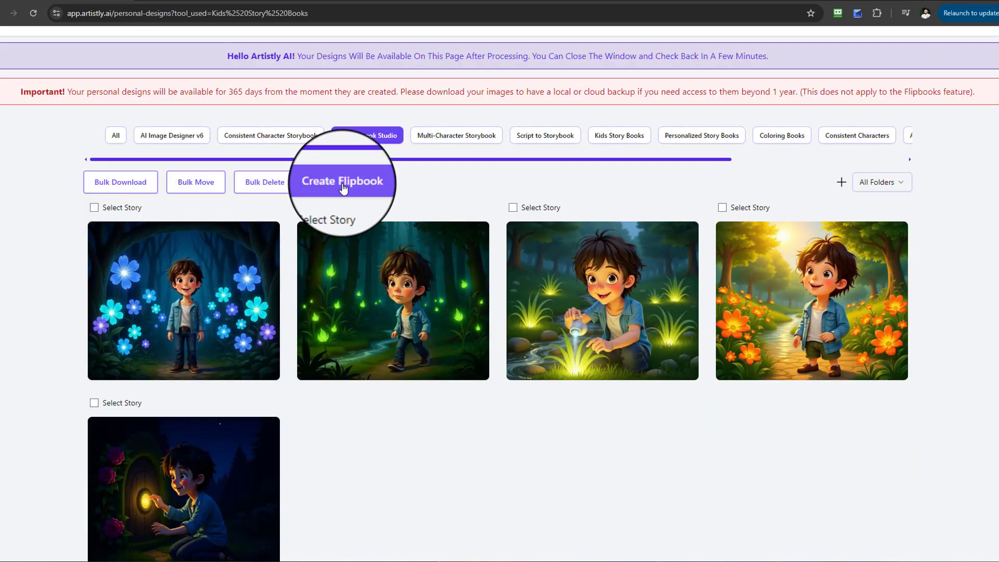
{"action": "left_click", "coordinate": [95, 209]}
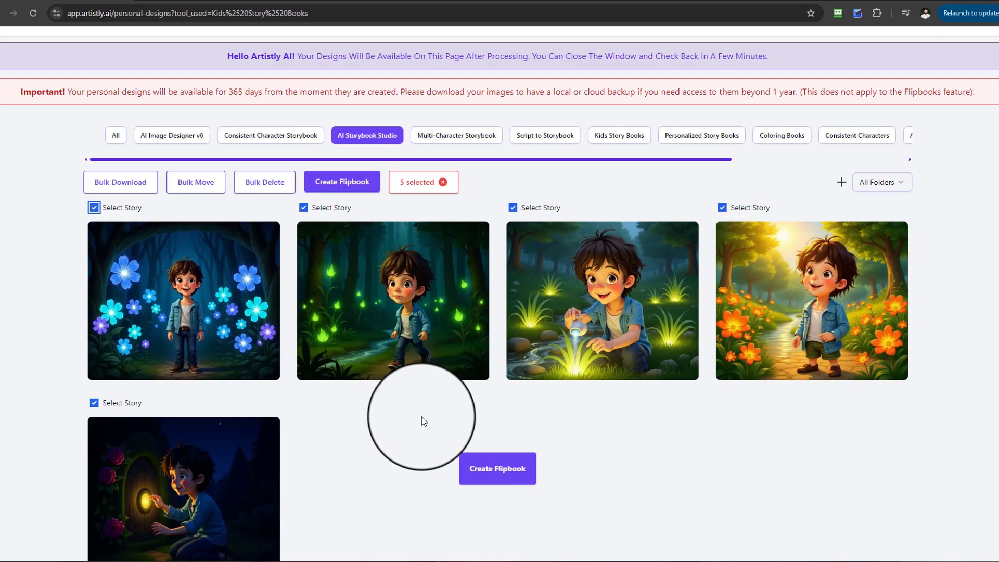
{"action": "scroll", "coordinate": [416, 420], "scroll_direction": "down", "scroll_amount": 1}
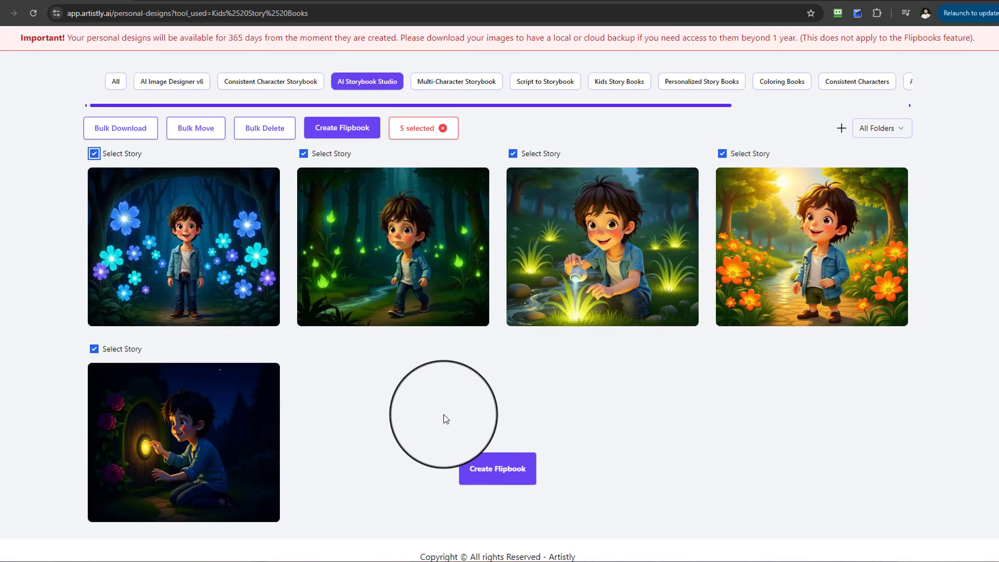
- Set up a flipbook for the selected story with English as the language and the built-in Blank template
{"action": "left_click", "coordinate": [493, 480]}
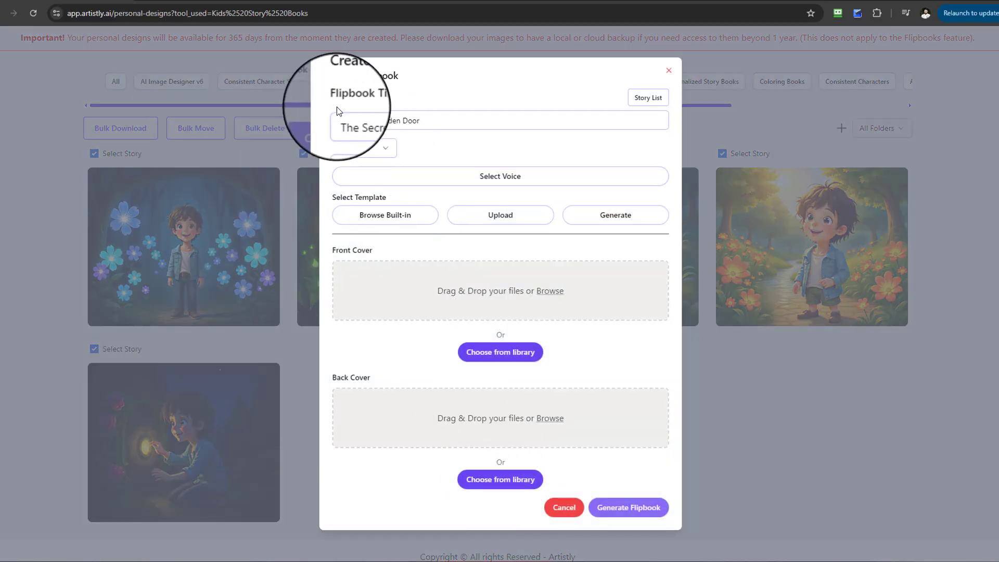
{"action": "left_click", "coordinate": [393, 151]}
{"action": "left_click", "coordinate": [364, 223]}
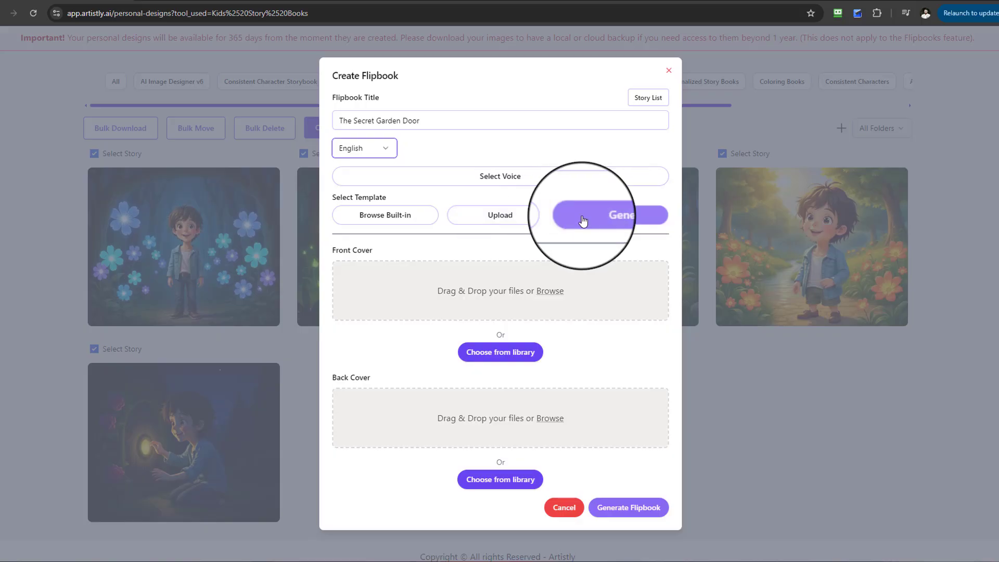
{"action": "left_click", "coordinate": [419, 223]}
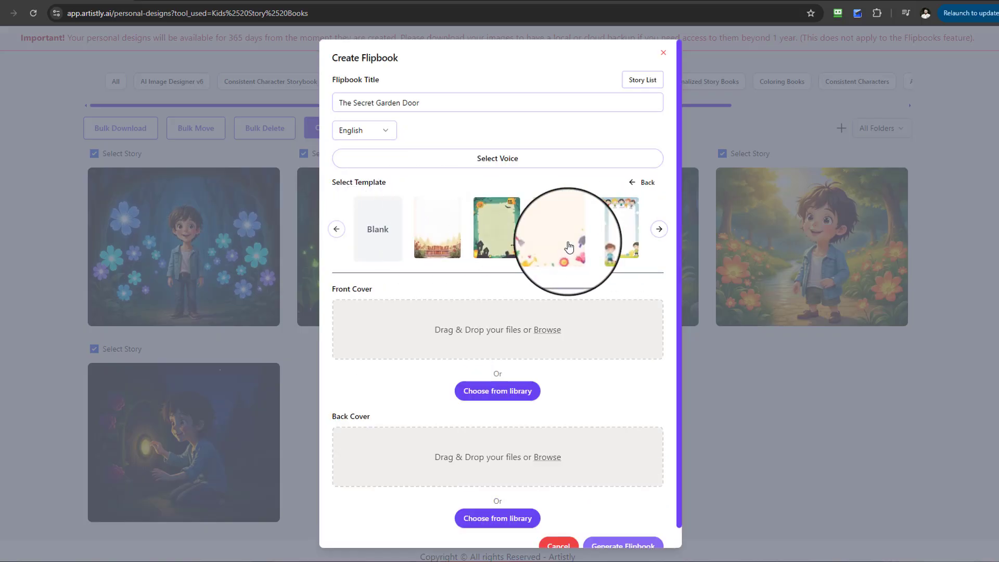
{"action": "left_click", "coordinate": [390, 241]}
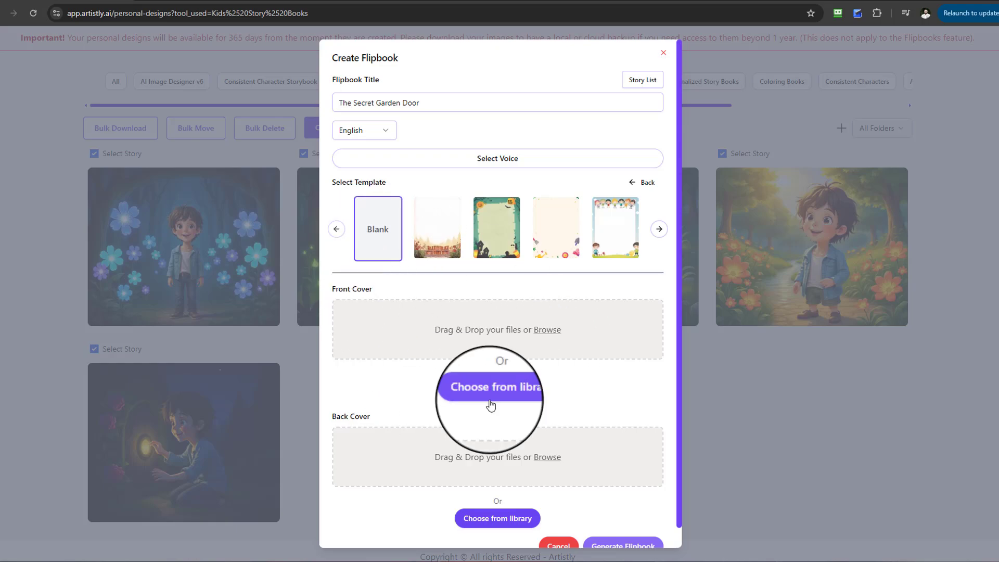
- Choose the generated "The Secret Garden Door" cover from the library as the front cover and check the flipbook settings
{"action": "left_click", "coordinate": [492, 396]}
{"action": "left_click", "coordinate": [301, 190]}
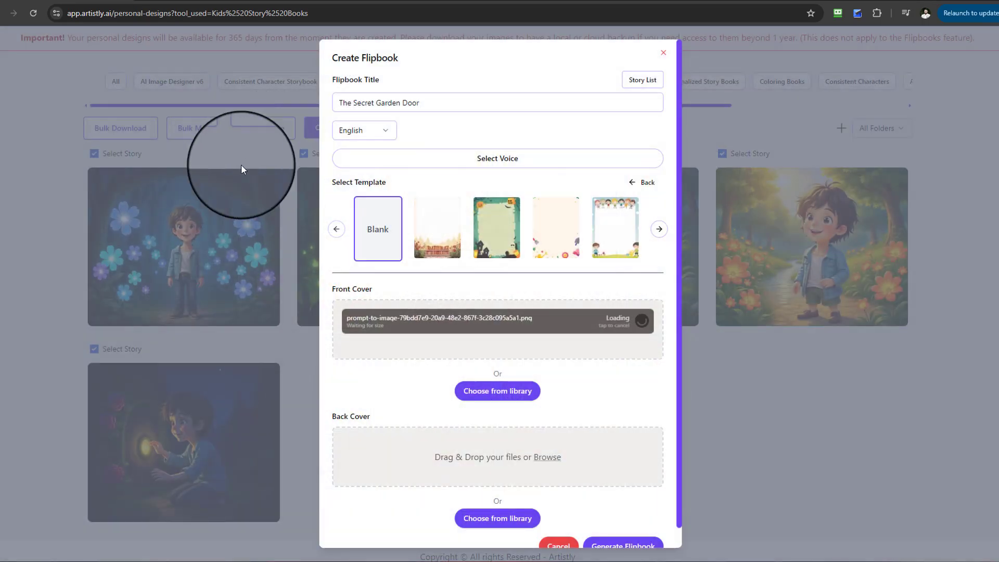
{"action": "scroll", "coordinate": [492, 389], "scroll_direction": "down", "scroll_amount": 2}
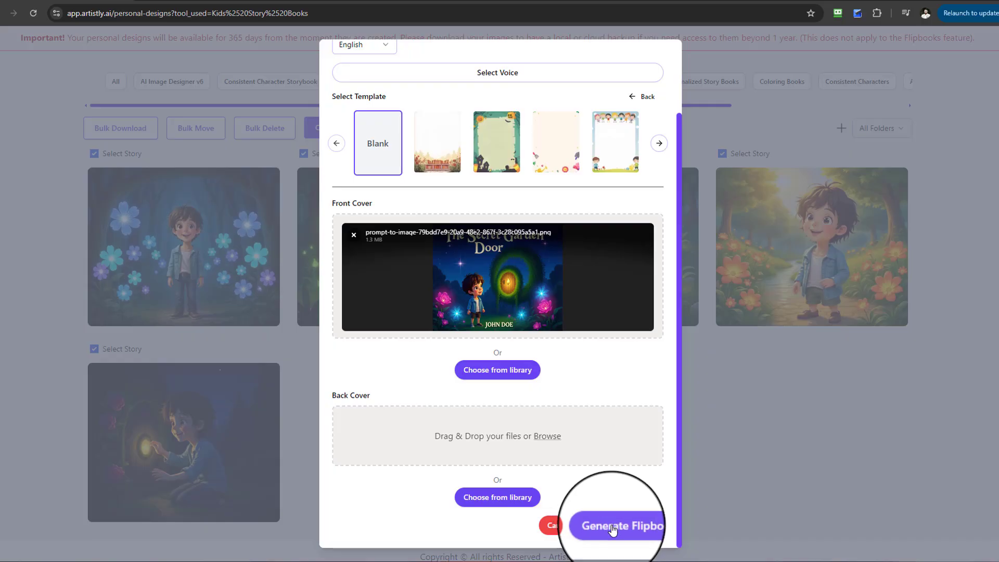
{"action": "scroll", "coordinate": [586, 476], "scroll_direction": "up", "scroll_amount": 2}
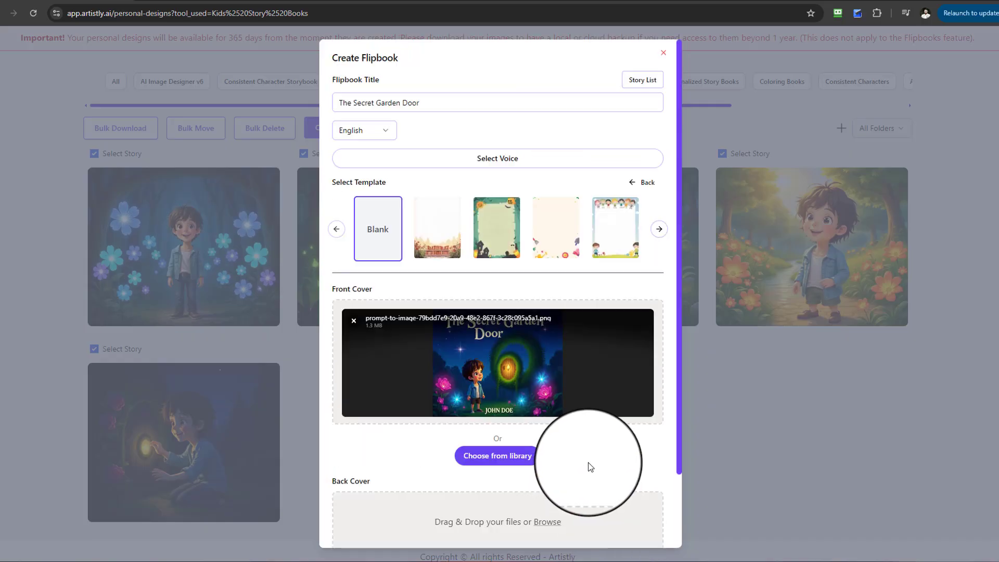
{"action": "scroll", "coordinate": [589, 467], "scroll_direction": "down", "scroll_amount": 2}
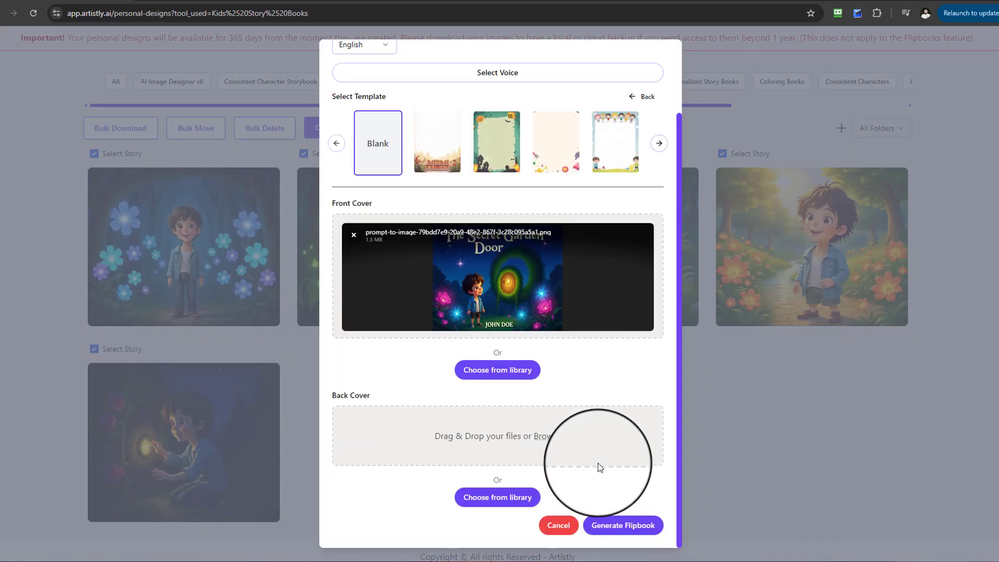
- Generate the flipbook from the selected story with the chosen template and front cover
{"action": "left_click", "coordinate": [626, 525]}
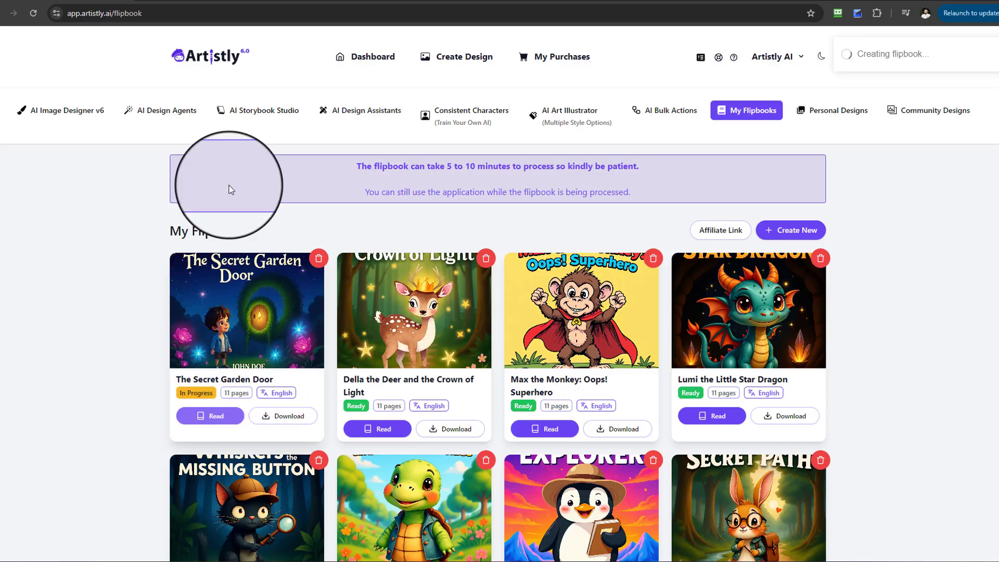
- Start a new Script To Storybook story in AI Storybook Studio and look over its story settings form
{"action": "left_click", "coordinate": [250, 119]}
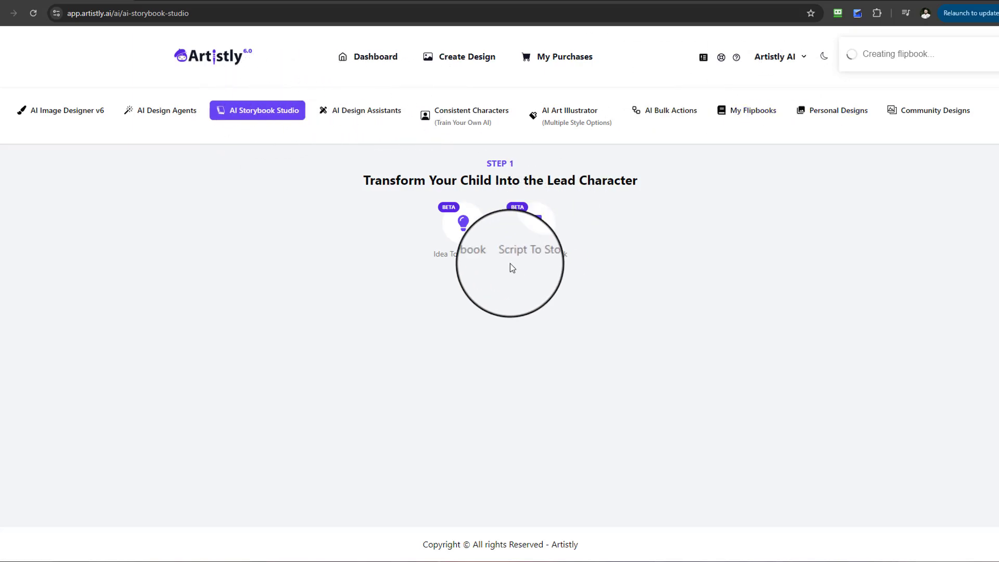
{"action": "left_click", "coordinate": [530, 235]}
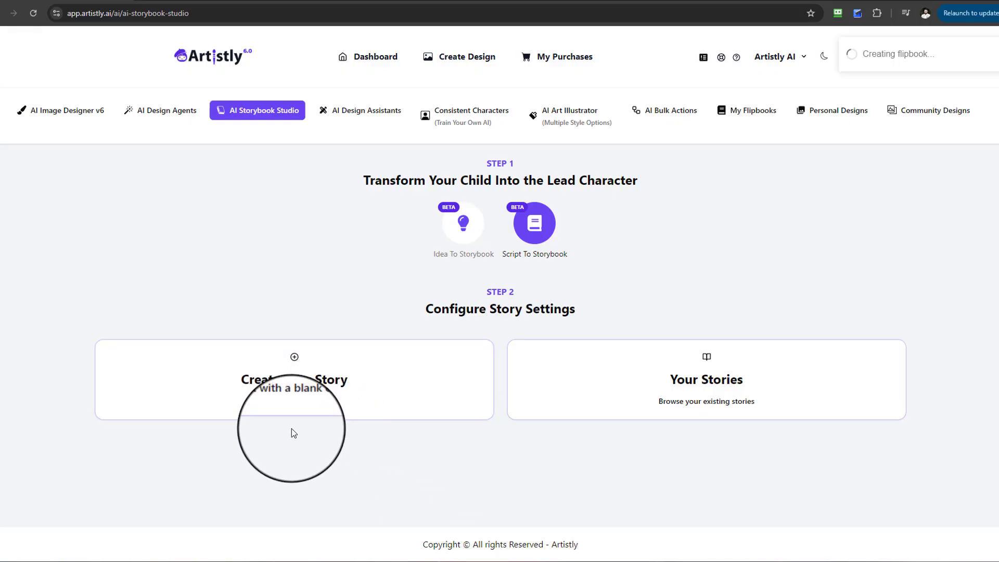
{"action": "left_click", "coordinate": [294, 403]}
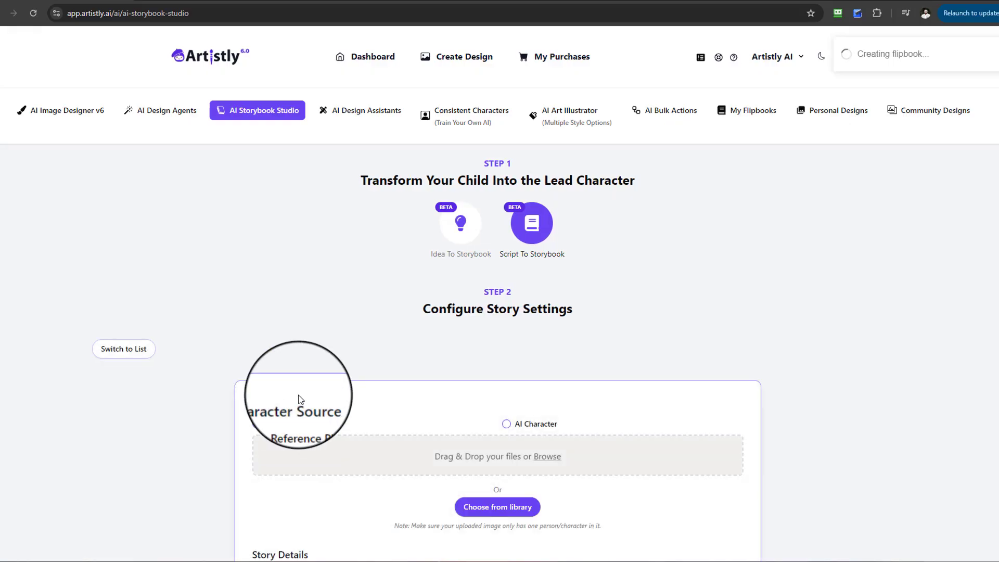
{"action": "scroll", "coordinate": [312, 339], "scroll_direction": "down", "scroll_amount": 2}
{"action": "scroll", "coordinate": [326, 343], "scroll_direction": "down", "scroll_amount": 3}
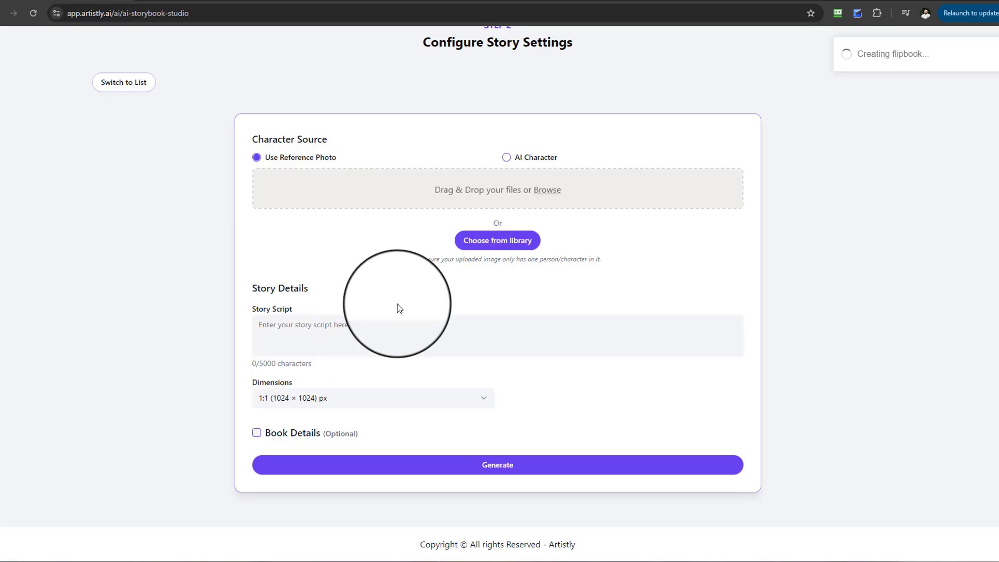
{"action": "scroll", "coordinate": [416, 322], "scroll_direction": "up", "scroll_amount": 5}
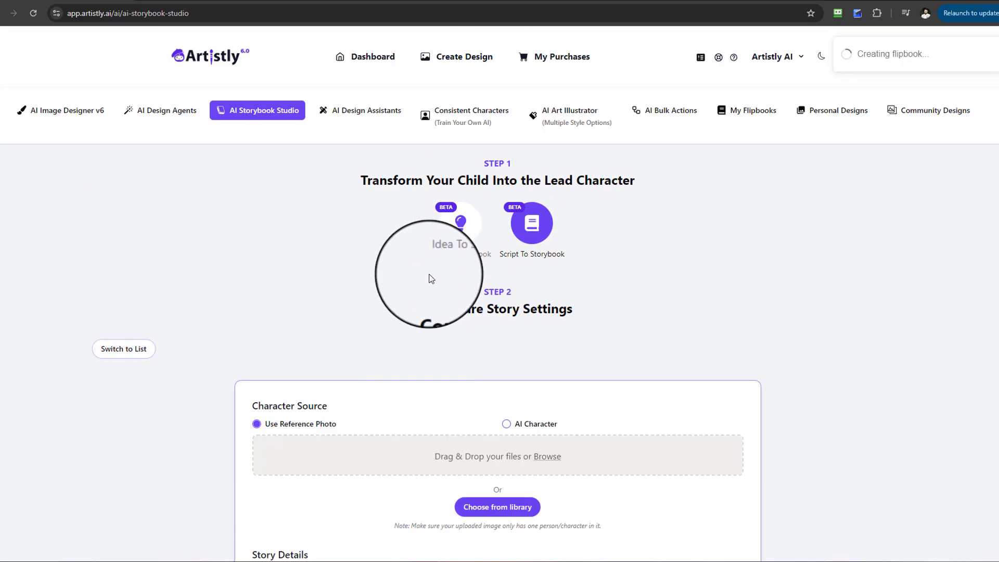
{"action": "scroll", "coordinate": [474, 353], "scroll_direction": "down", "scroll_amount": 5}
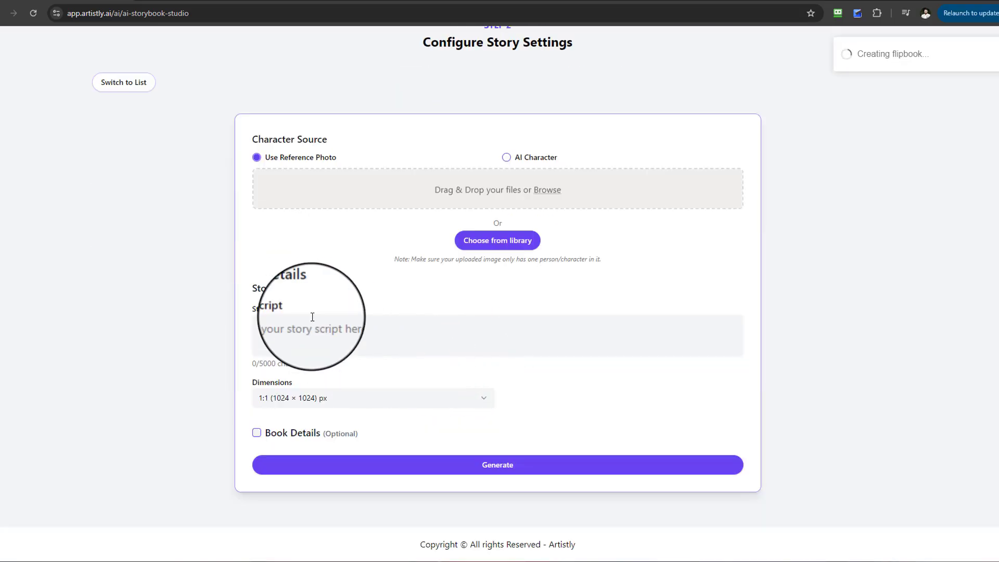
{"action": "left_click_drag", "start_coordinate": [252, 311], "coordinate": [295, 313]}
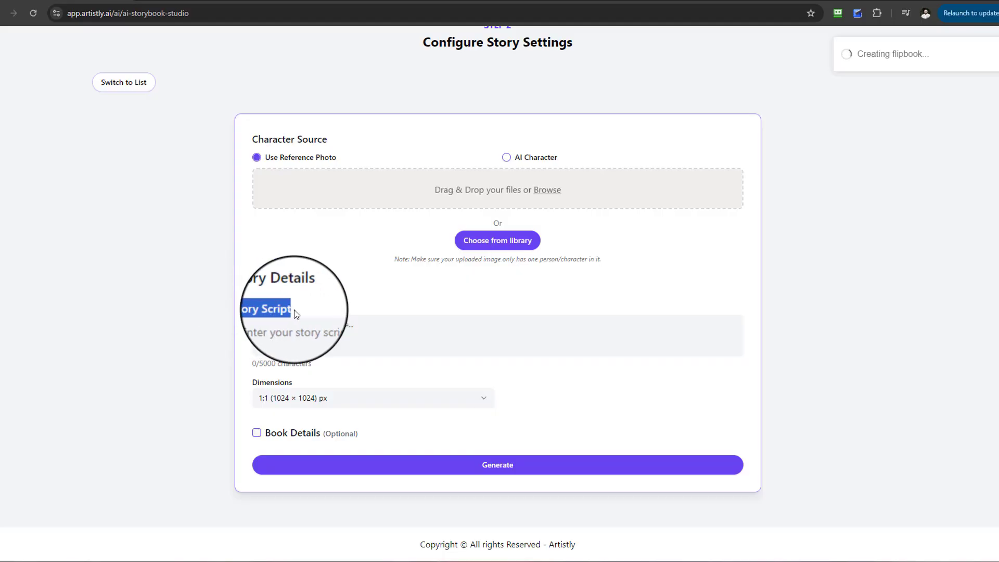
{"action": "scroll", "coordinate": [379, 338], "scroll_direction": "up", "scroll_amount": 1}
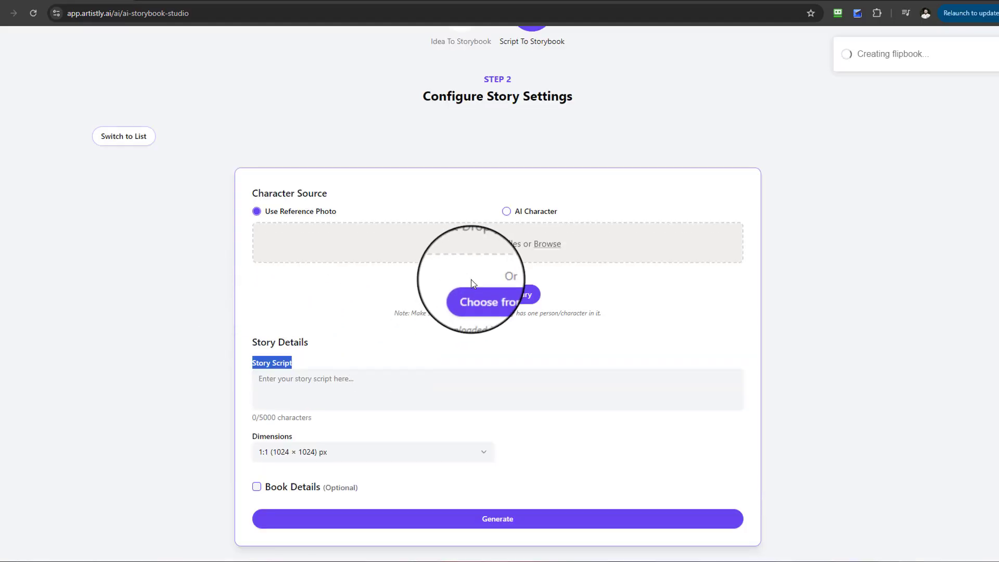
- Use the cartoon boy portrait from the media library as the reference photo and set its style to Cartoon Style
{"action": "left_click", "coordinate": [500, 302]}
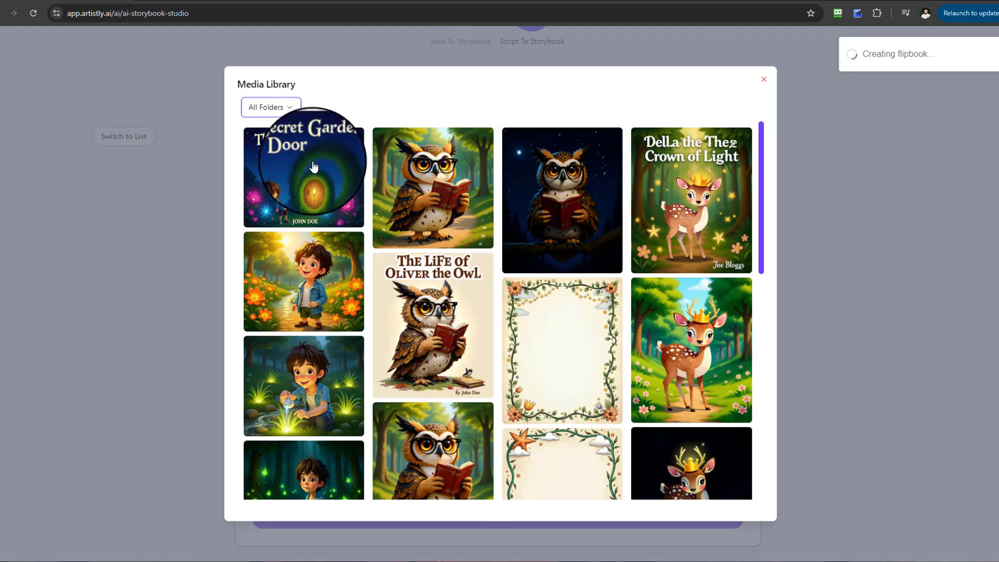
{"action": "scroll", "coordinate": [346, 328], "scroll_direction": "down", "scroll_amount": 3}
{"action": "scroll", "coordinate": [529, 384], "scroll_direction": "up", "scroll_amount": 3}
{"action": "scroll", "coordinate": [513, 423], "scroll_direction": "down", "scroll_amount": 10}
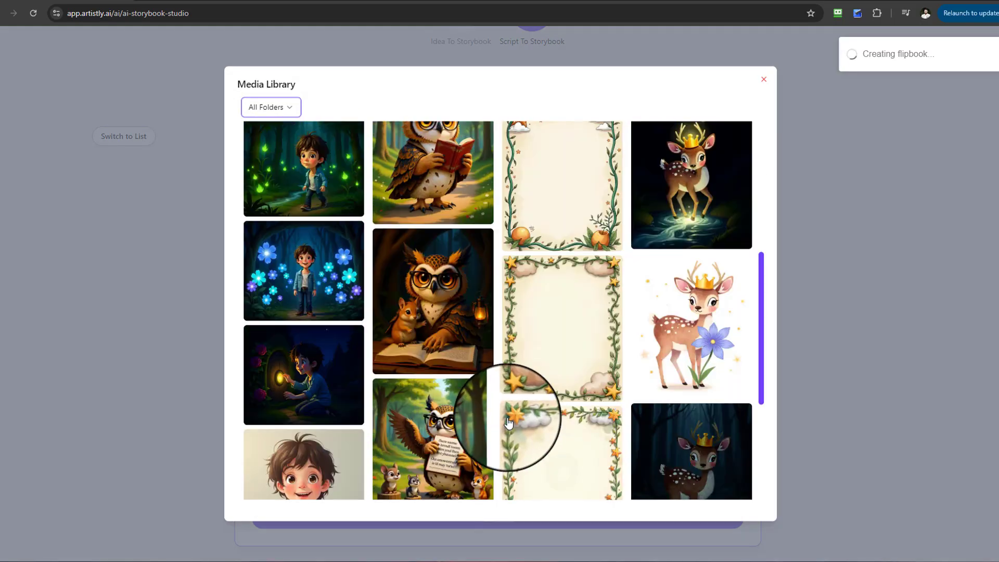
{"action": "scroll", "coordinate": [416, 374], "scroll_direction": "up", "scroll_amount": 2}
{"action": "left_click", "coordinate": [299, 348]}
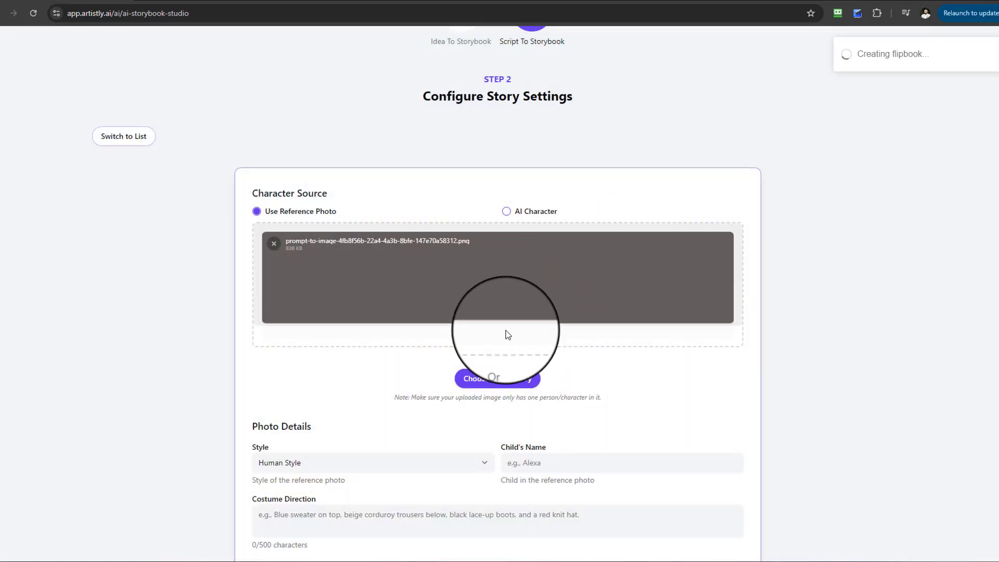
{"action": "scroll", "coordinate": [519, 368], "scroll_direction": "down", "scroll_amount": 2}
{"action": "left_click", "coordinate": [331, 359]}
{"action": "left_click", "coordinate": [296, 387]}
- Paste the prepared story about Lena and the ivy-covered garden door as the story script and check the text
{"action": "scroll", "coordinate": [573, 386], "scroll_direction": "down", "scroll_amount": 3}
{"action": "left_click", "coordinate": [344, 327]}
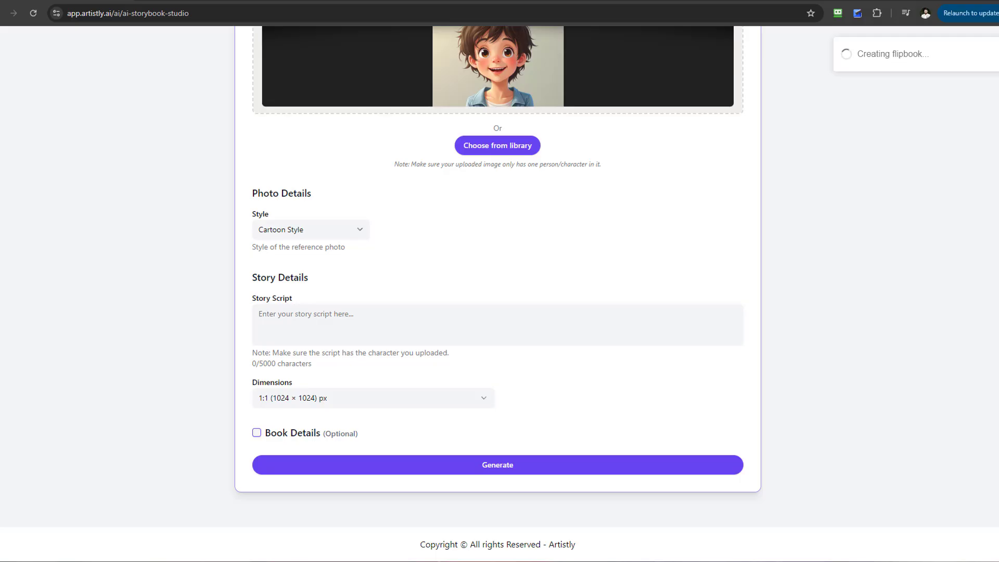
{"action": "left_click", "coordinate": [363, 317]}
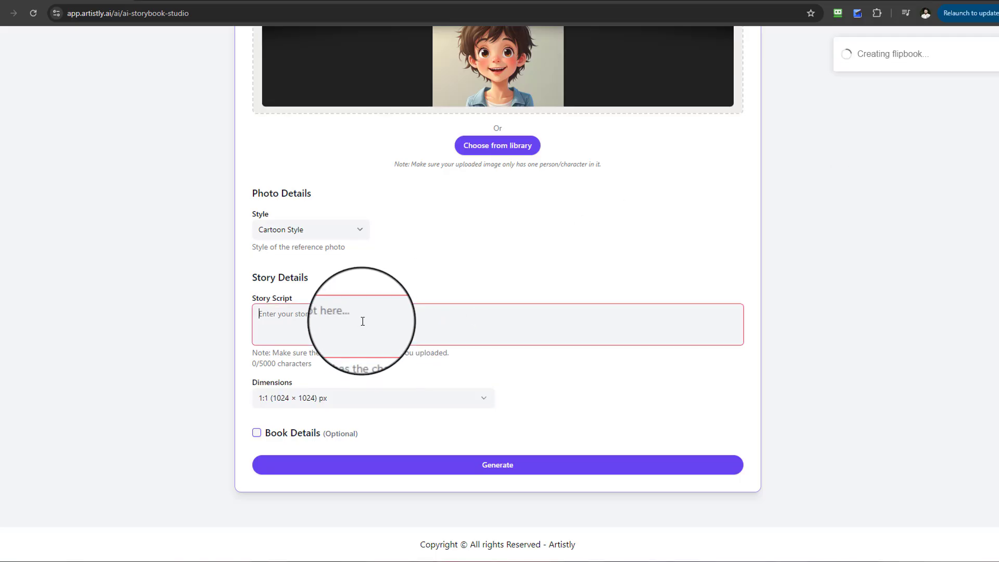
{"action": "right_click", "coordinate": [363, 318]}
{"action": "left_click", "coordinate": [416, 163]}
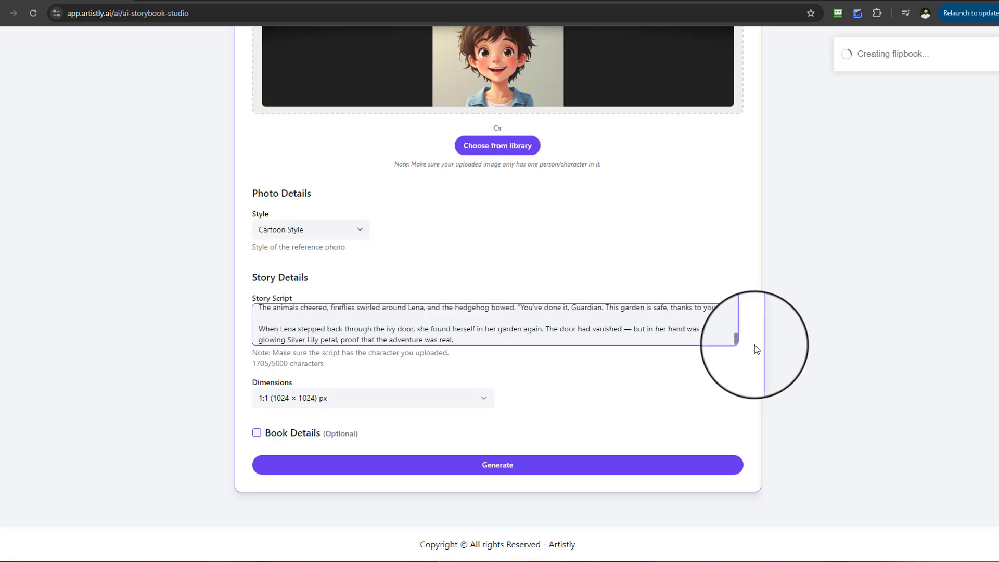
{"action": "left_click_drag", "start_coordinate": [742, 339], "coordinate": [741, 300]}
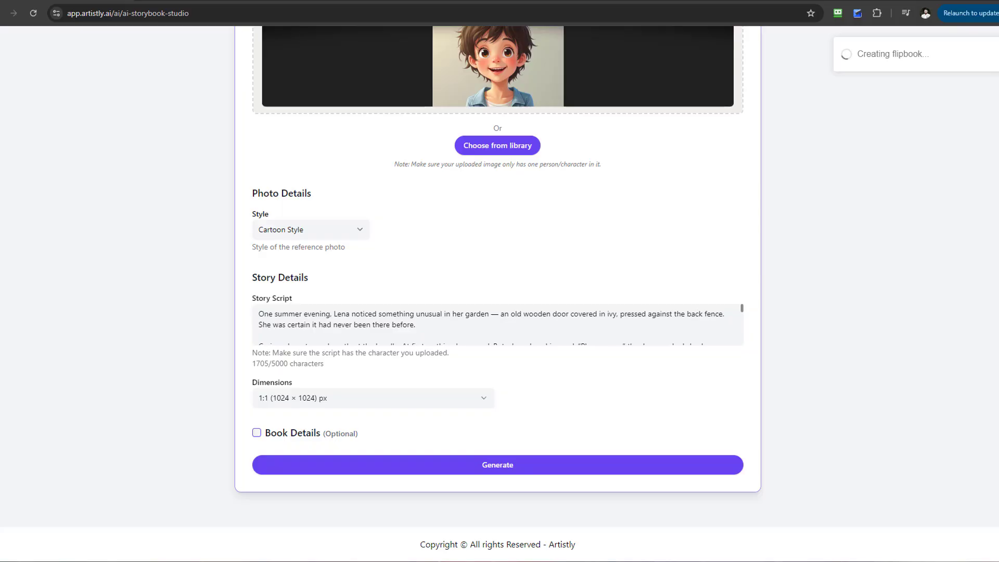
{"action": "left_click_drag", "start_coordinate": [741, 307], "coordinate": [742, 339]}
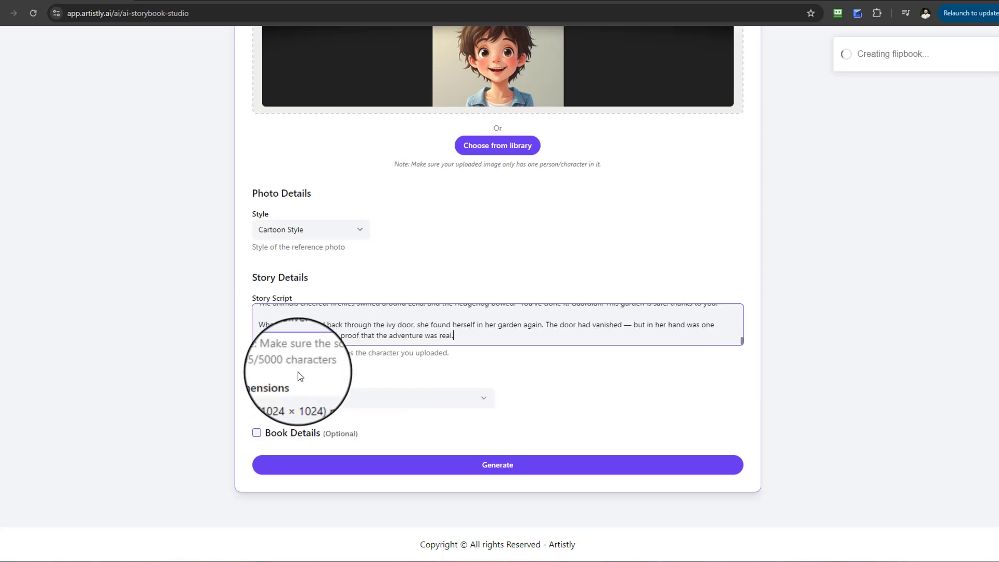
- Set the dimensions to 5:4 (1088 × 896) px, enable book details and enter The Secret Garden Door as the cover title
{"action": "left_click", "coordinate": [291, 399]}
{"action": "left_click", "coordinate": [292, 297]}
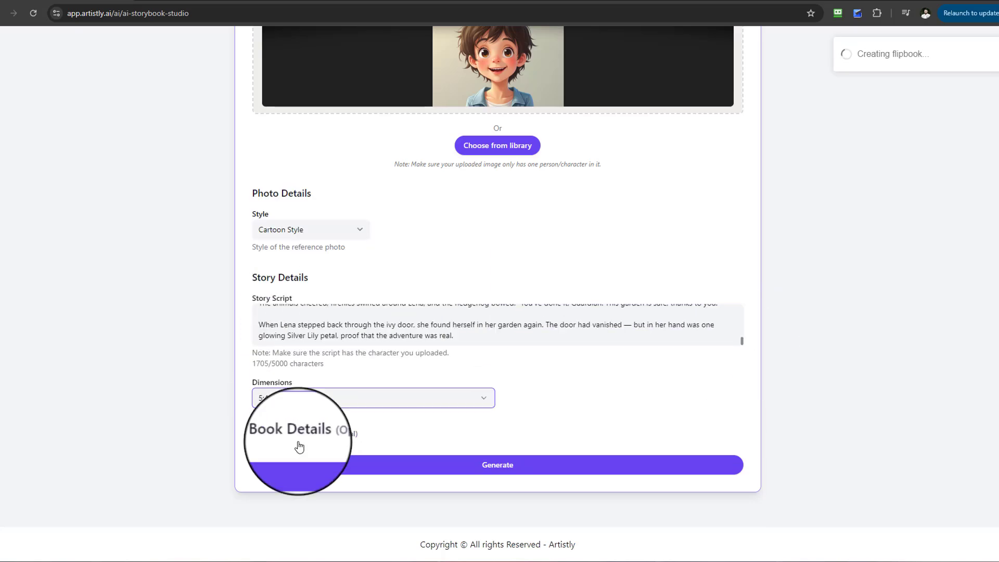
{"action": "left_click", "coordinate": [285, 437]}
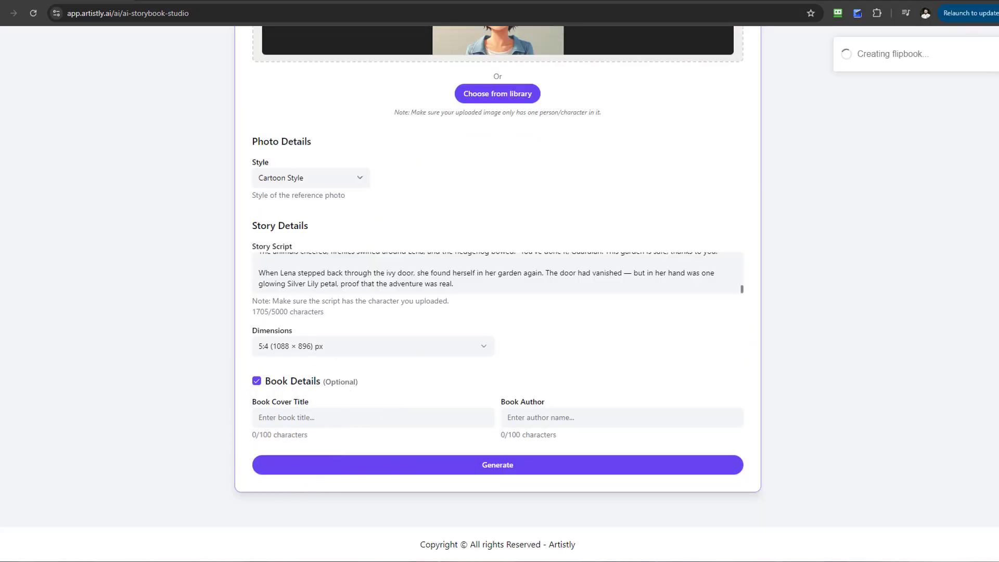
{"action": "left_click", "coordinate": [313, 417]}
{"action": "right_click", "coordinate": [312, 417]}
{"action": "left_click", "coordinate": [354, 261]}
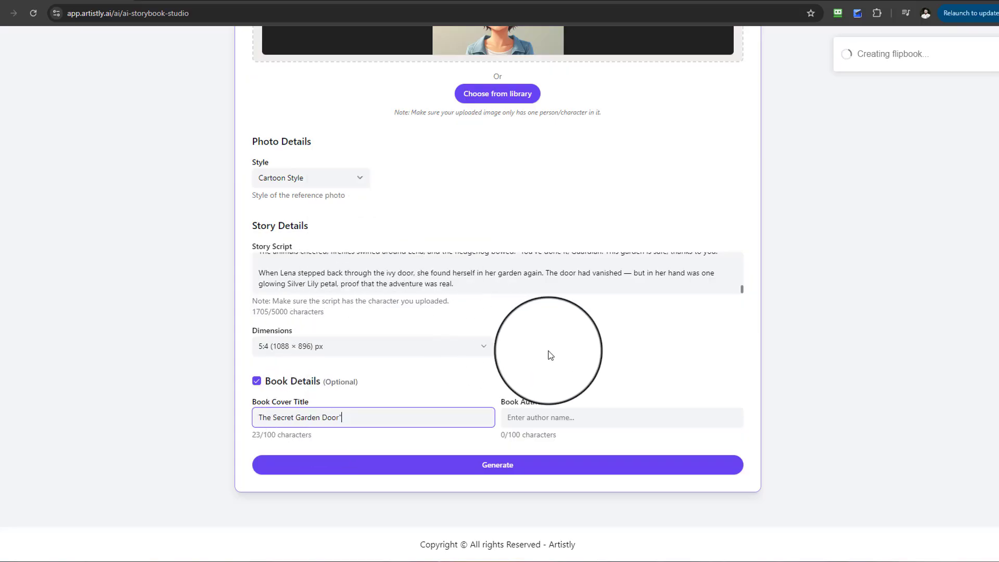
- Review the completed story settings and generate the storybook from the script
{"action": "scroll", "coordinate": [528, 354], "scroll_direction": "up", "scroll_amount": 6}
{"action": "scroll", "coordinate": [735, 303], "scroll_direction": "down", "scroll_amount": 6}
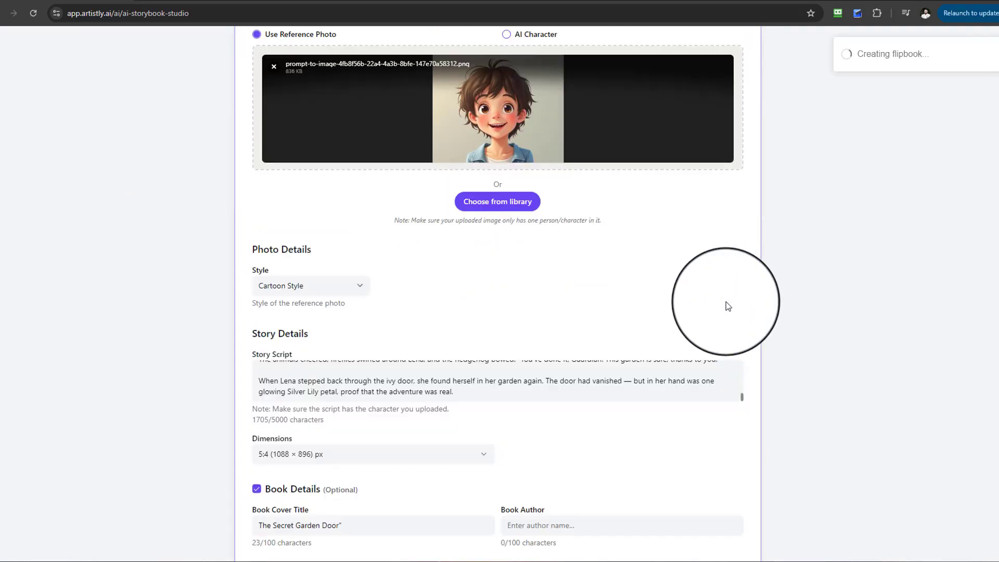
{"action": "left_click", "coordinate": [527, 469]}
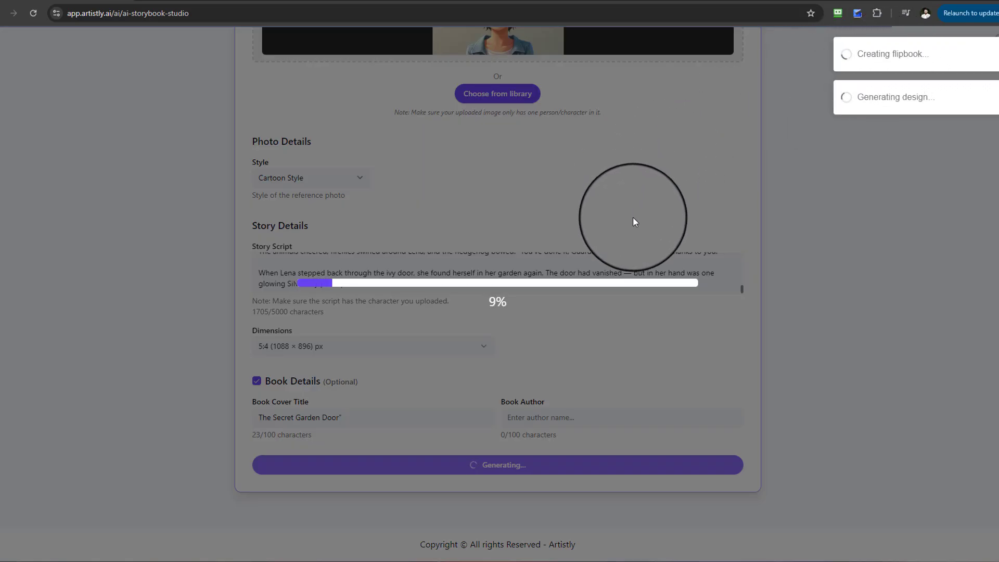
- Examine the generated storybook cover and pages in the personal designs, comparing them with the earlier garden door story
{"action": "scroll", "coordinate": [659, 291], "scroll_direction": "up", "scroll_amount": 10}
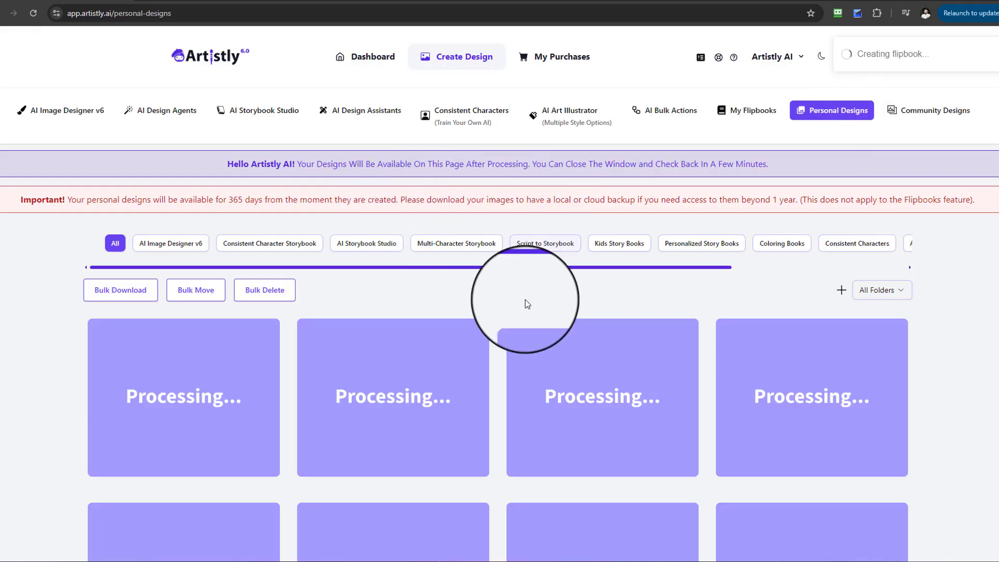
{"action": "scroll", "coordinate": [530, 292], "scroll_direction": "down", "scroll_amount": 5}
{"action": "scroll", "coordinate": [526, 304], "scroll_direction": "down", "scroll_amount": 2}
{"action": "scroll", "coordinate": [526, 304], "scroll_direction": "up", "scroll_amount": 2}
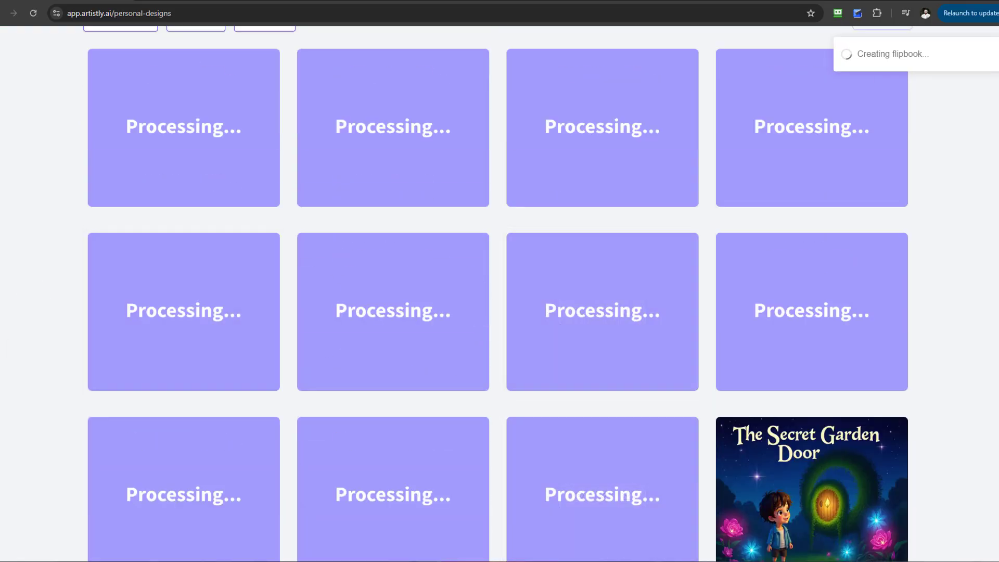
{"action": "scroll", "coordinate": [528, 237], "scroll_direction": "down", "scroll_amount": 2}
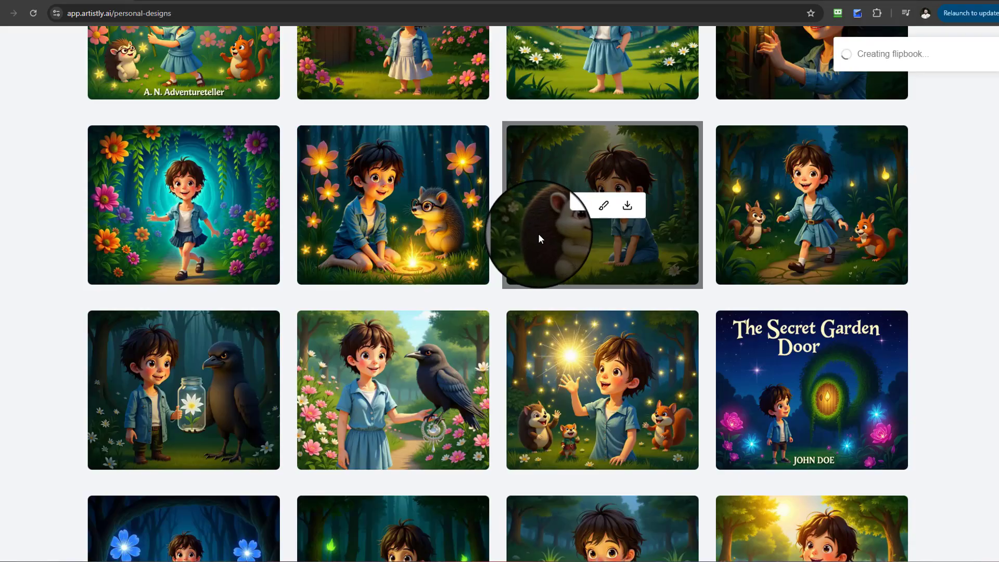
{"action": "scroll", "coordinate": [539, 236], "scroll_direction": "down", "scroll_amount": 1}
{"action": "scroll", "coordinate": [563, 241], "scroll_direction": "down", "scroll_amount": 3}
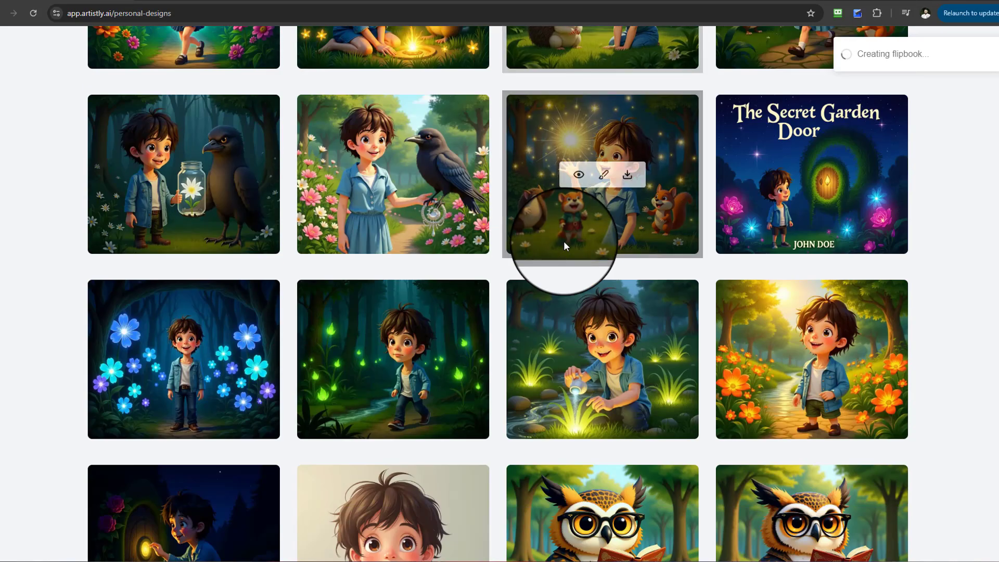
{"action": "scroll", "coordinate": [676, 283], "scroll_direction": "up", "scroll_amount": 2}
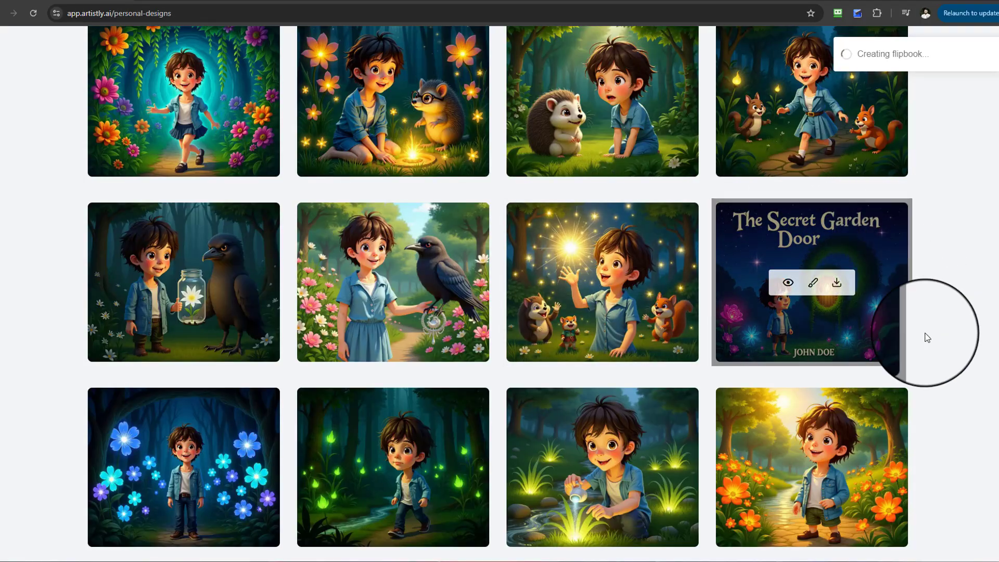
{"action": "scroll", "coordinate": [479, 260], "scroll_direction": "up", "scroll_amount": 6}
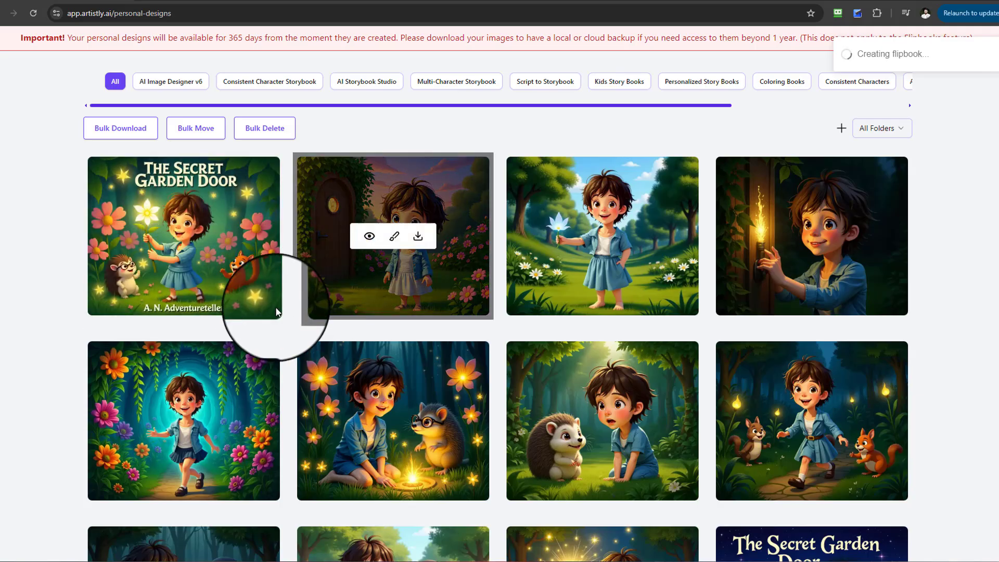
{"action": "scroll", "coordinate": [194, 303], "scroll_direction": "up", "scroll_amount": 2}
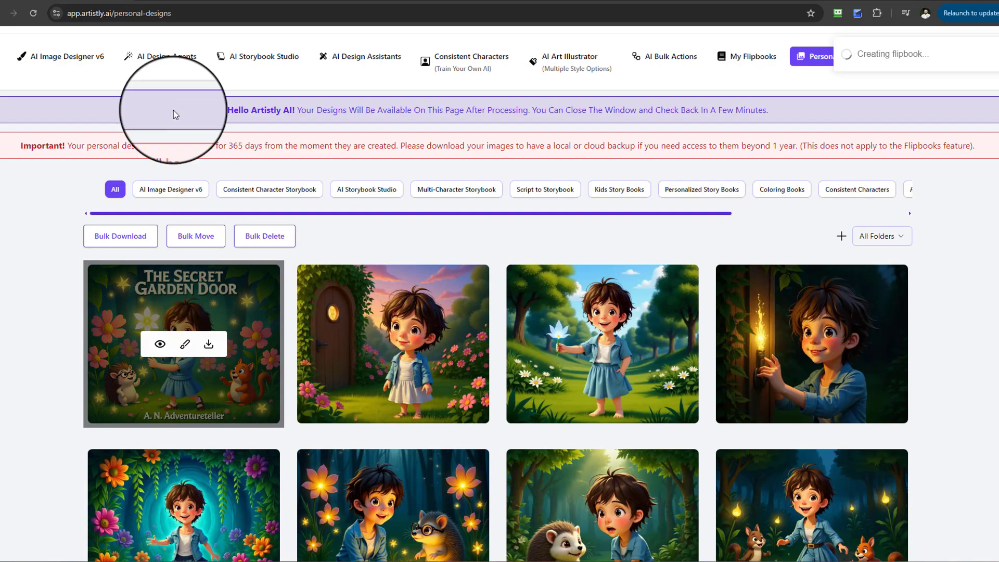
- Look through the tool categories of AI Design Agents, AI Design Assistants and AI Image Designer v6
{"action": "left_click", "coordinate": [157, 62]}
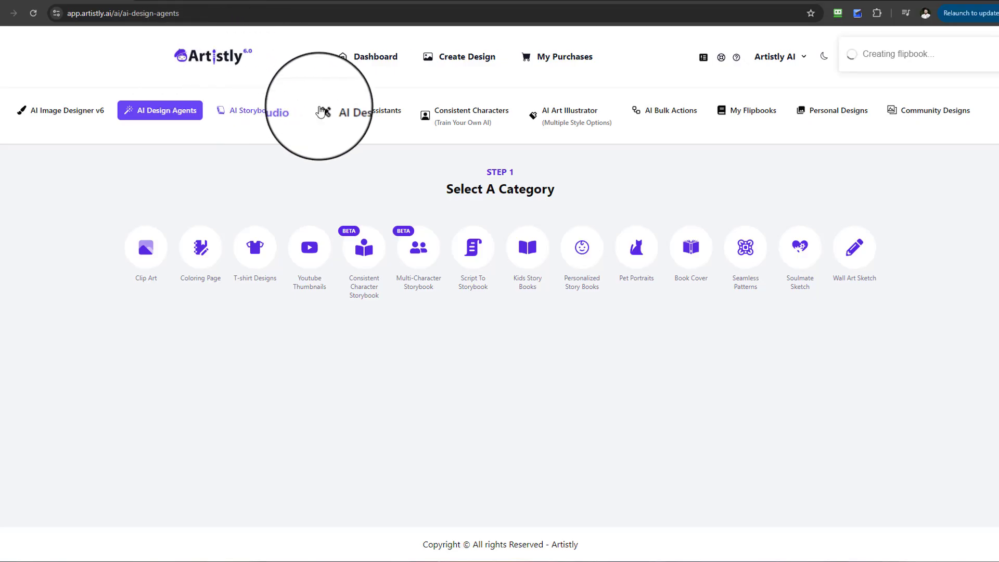
{"action": "left_click", "coordinate": [341, 112]}
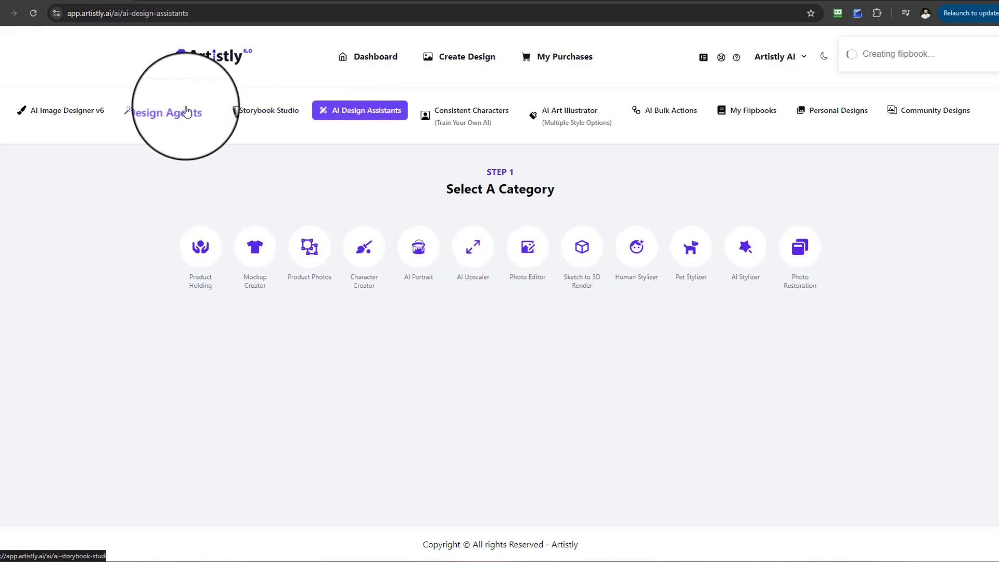
{"action": "left_click", "coordinate": [164, 114]}
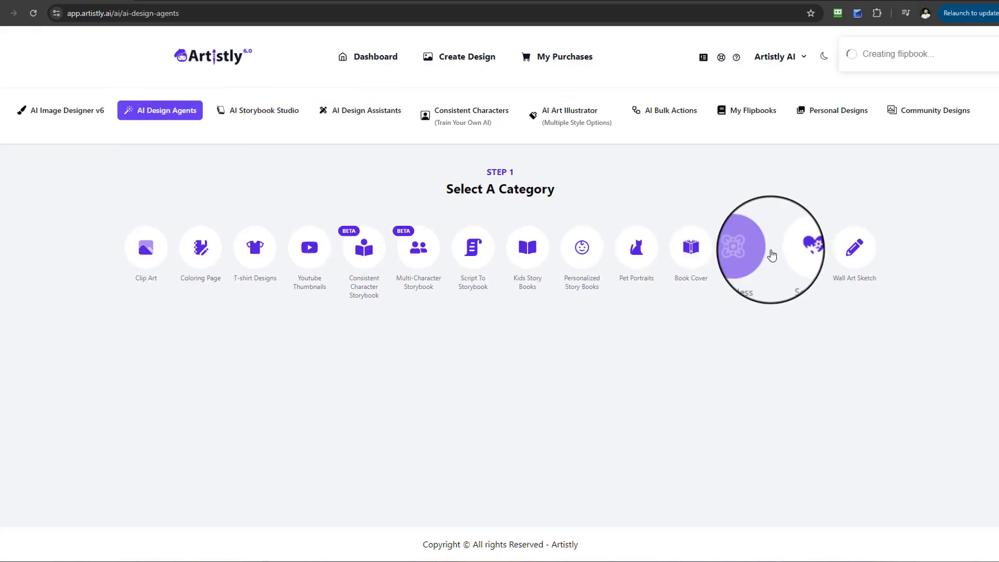
{"action": "left_click", "coordinate": [79, 115]}
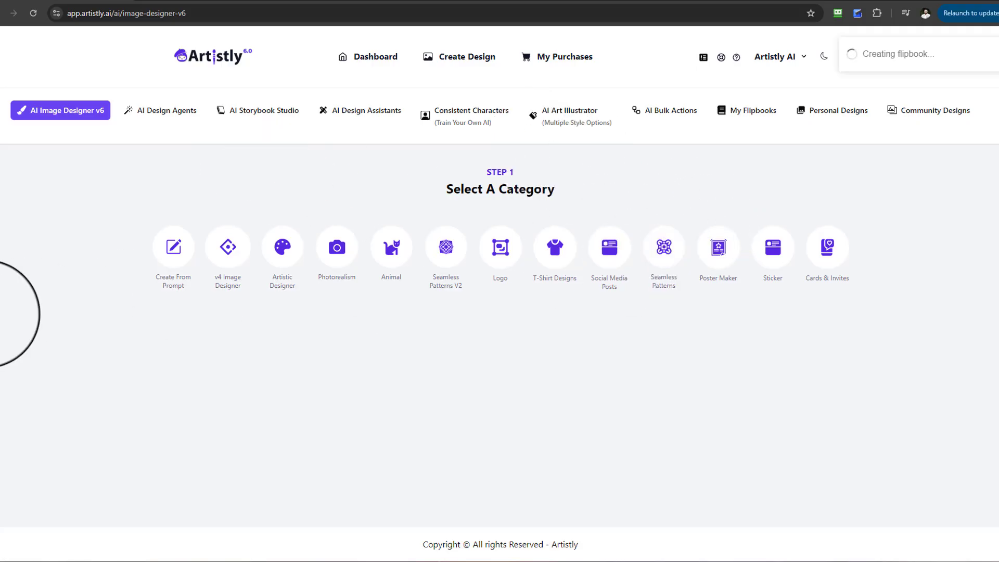
- Open the Photo Editor design assistant and load the new The Secret Garden Door cover from the library for editing
{"action": "left_click", "coordinate": [359, 110]}
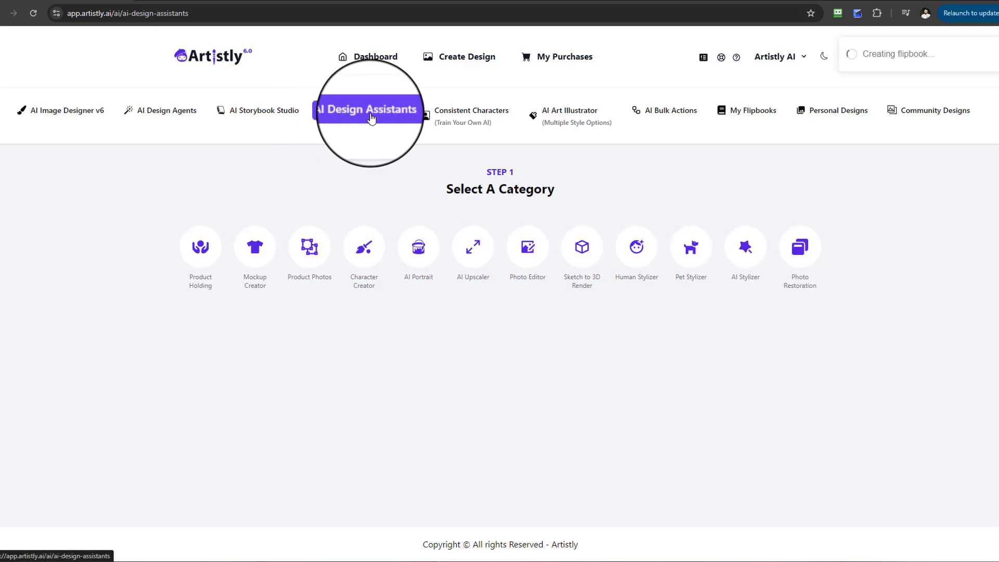
{"action": "left_click", "coordinate": [537, 257]}
{"action": "left_click", "coordinate": [476, 474]}
{"action": "left_click", "coordinate": [334, 201]}
{"action": "scroll", "coordinate": [523, 453], "scroll_direction": "down", "scroll_amount": 4}
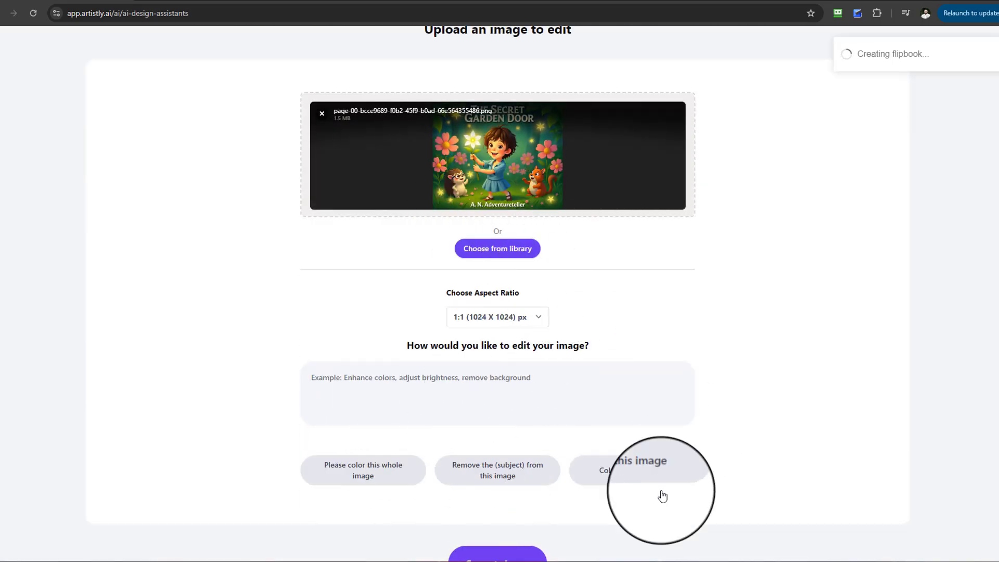
- Look through the generated storybook images in the personal designs and go to the AI Storybook Studio
{"action": "scroll", "coordinate": [374, 386], "scroll_direction": "up", "scroll_amount": 6}
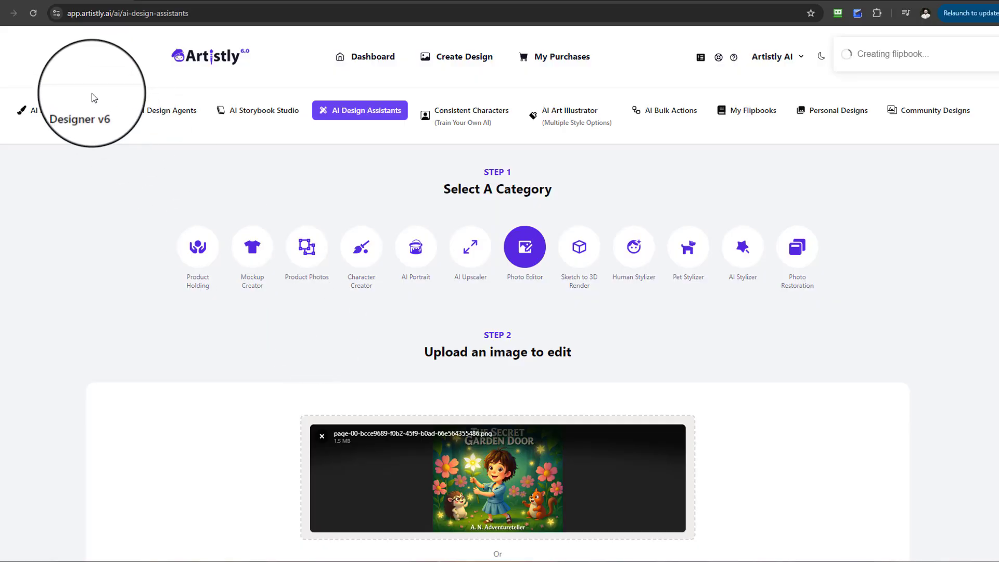
{"action": "left_click", "coordinate": [818, 116]}
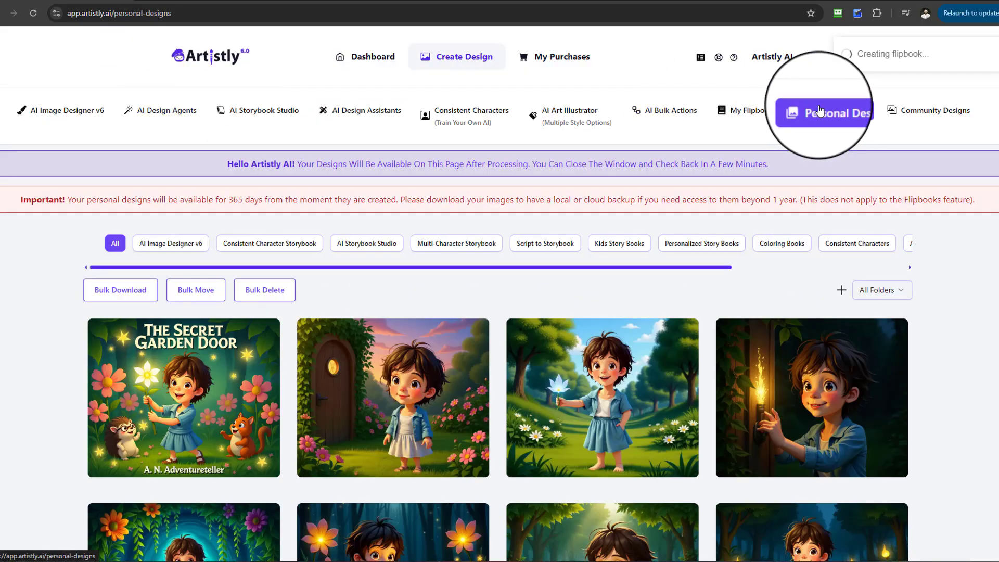
{"action": "scroll", "coordinate": [442, 229], "scroll_direction": "down", "scroll_amount": 5}
{"action": "scroll", "coordinate": [723, 307], "scroll_direction": "down", "scroll_amount": 3}
{"action": "scroll", "coordinate": [588, 301], "scroll_direction": "up", "scroll_amount": 2}
{"action": "scroll", "coordinate": [585, 307], "scroll_direction": "down", "scroll_amount": 5}
{"action": "scroll", "coordinate": [603, 308], "scroll_direction": "up", "scroll_amount": 8}
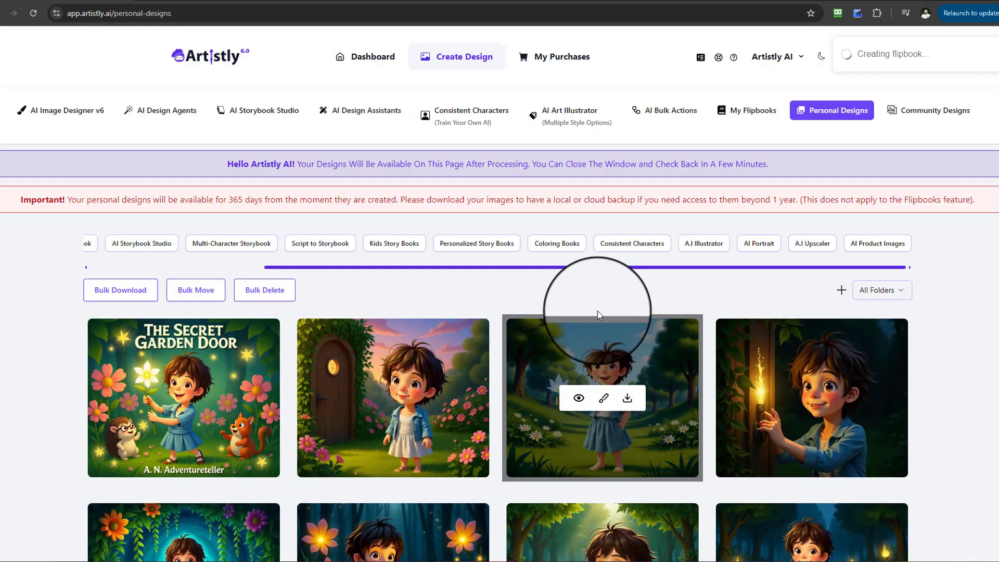
{"action": "left_click", "coordinate": [263, 119]}
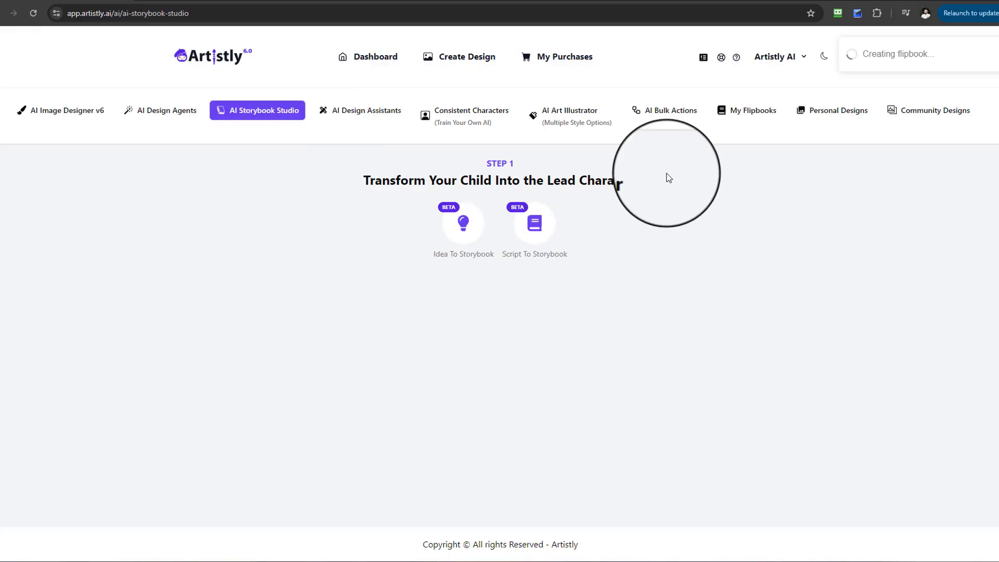
- Start a new flipbook from My Flipbooks, showing only AI Storybook Studio designs and turning on story selection
{"action": "left_click", "coordinate": [753, 115]}
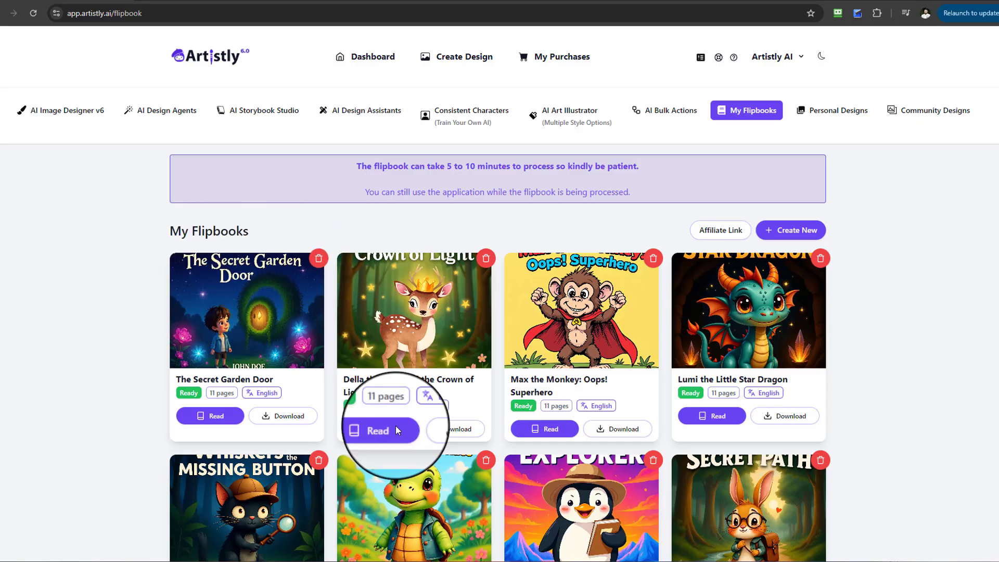
{"action": "left_click", "coordinate": [808, 240]}
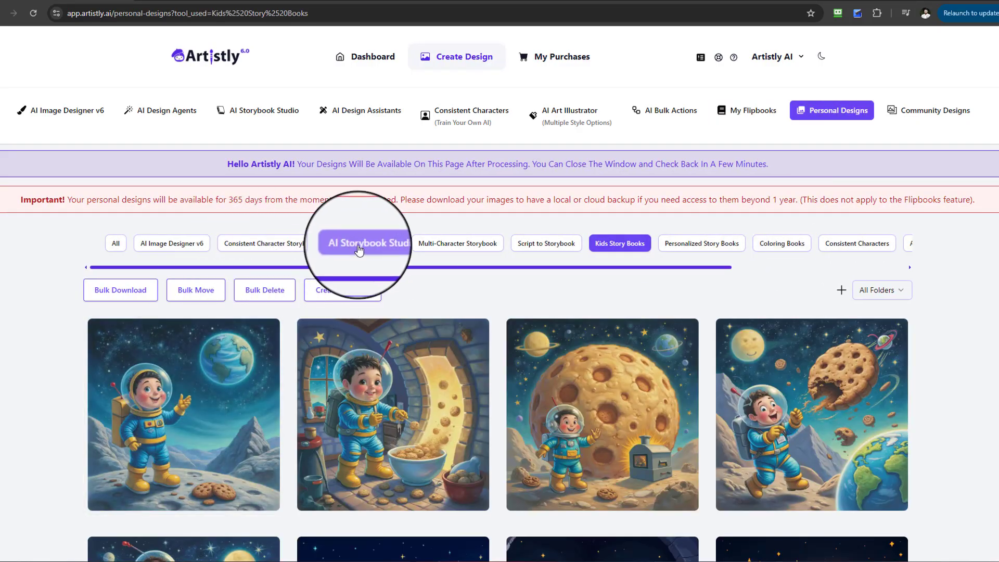
{"action": "left_click", "coordinate": [360, 252]}
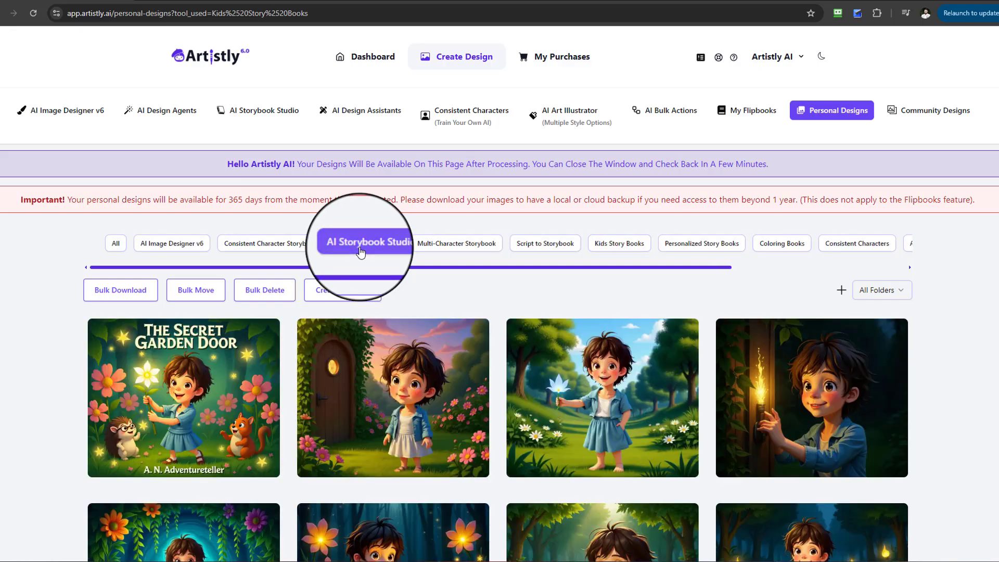
{"action": "left_click", "coordinate": [380, 295]}
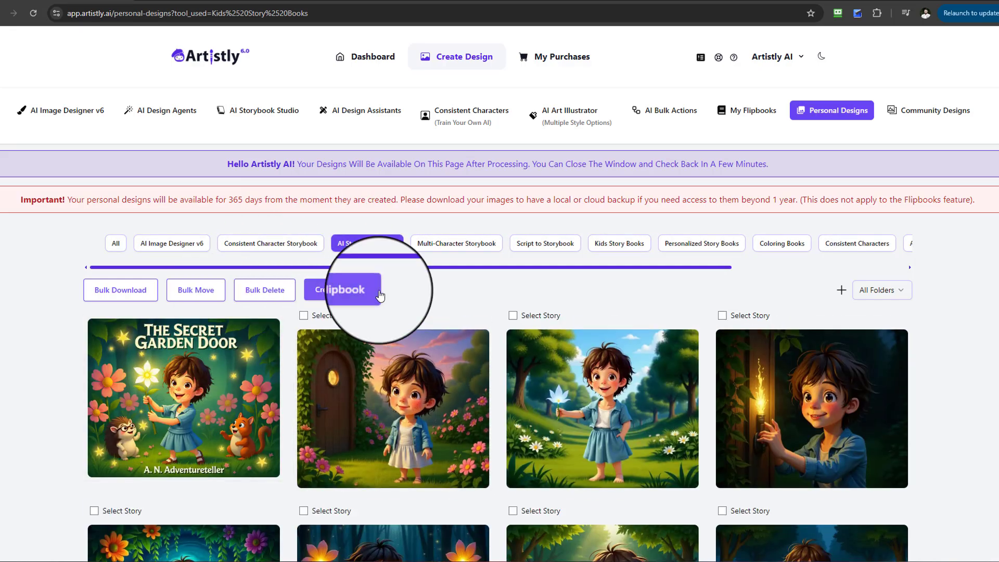
- Select the story that begins with the girl beside the ivy-covered door and check which pages are included
{"action": "scroll", "coordinate": [364, 297], "scroll_direction": "down", "scroll_amount": 2}
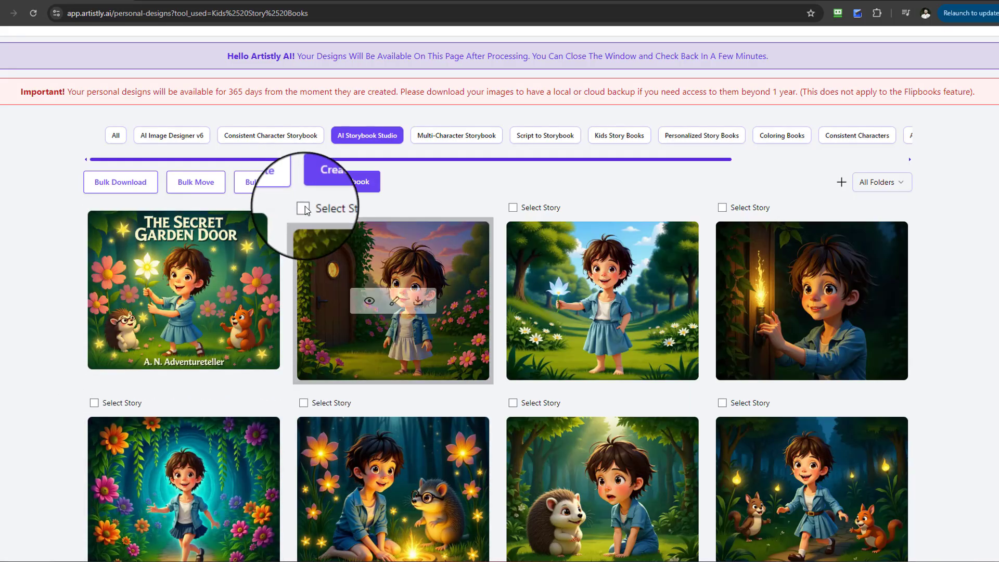
{"action": "scroll", "coordinate": [391, 288], "scroll_direction": "up", "scroll_amount": 2}
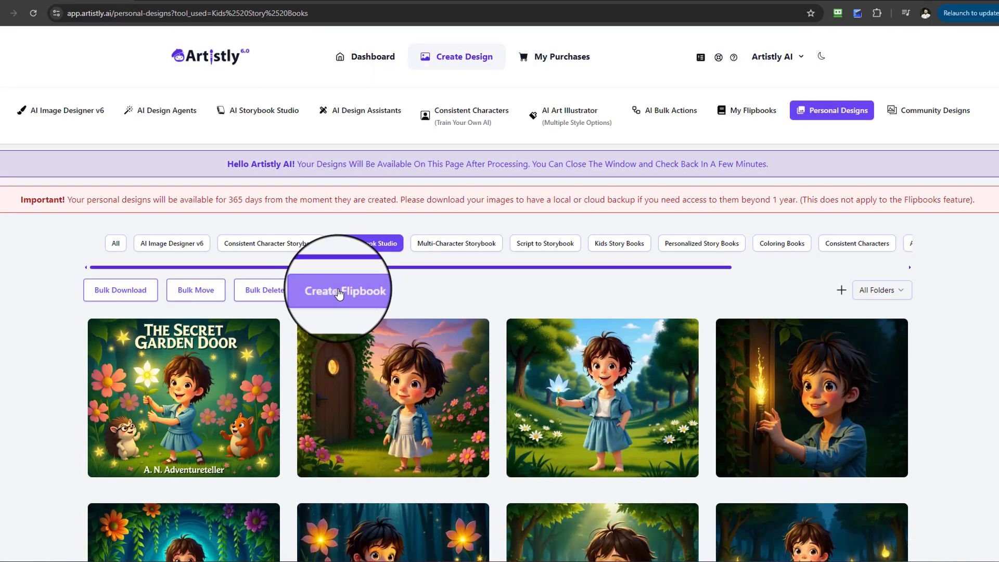
{"action": "scroll", "coordinate": [935, 368], "scroll_direction": "down", "scroll_amount": 2}
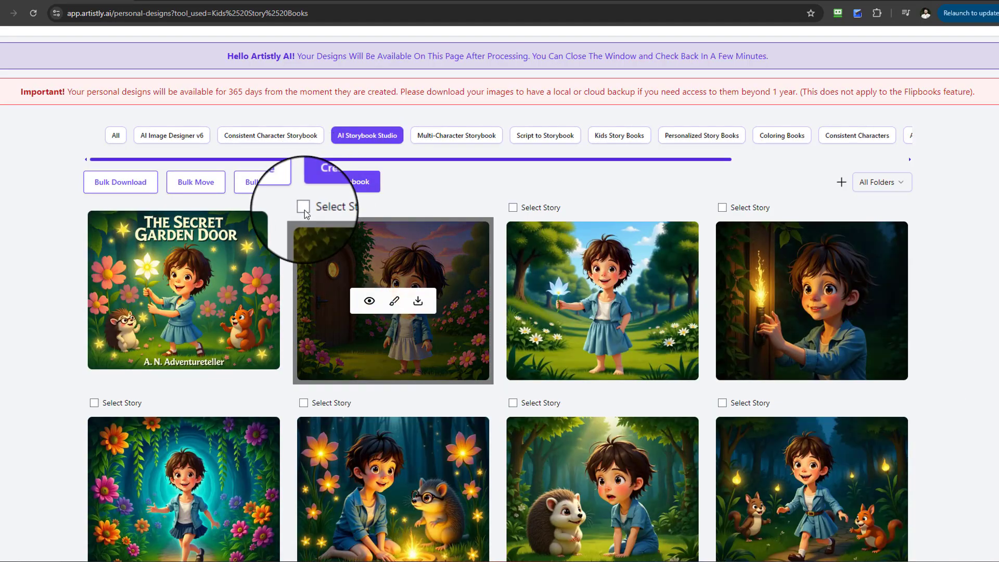
{"action": "left_click", "coordinate": [303, 207]}
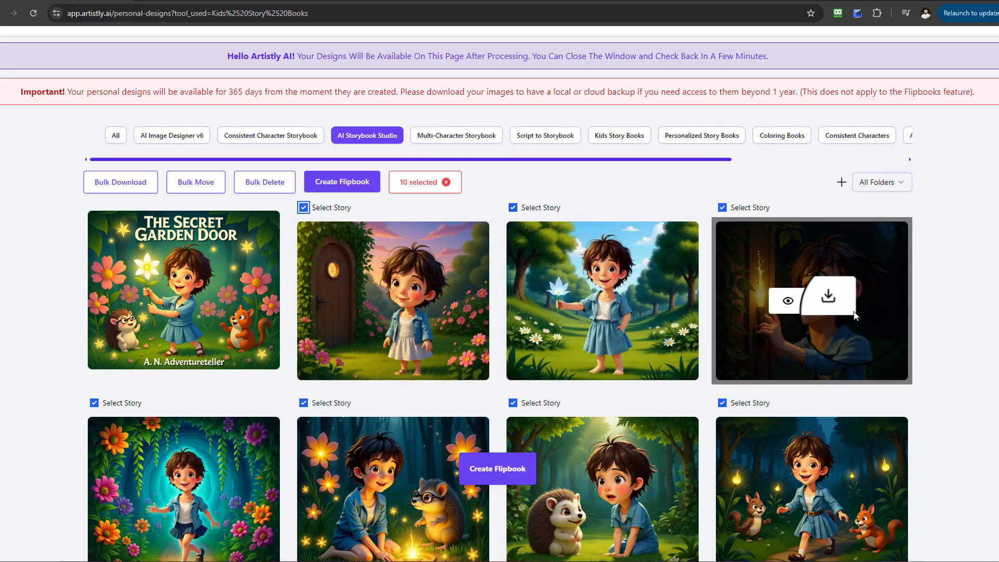
{"action": "scroll", "coordinate": [853, 316], "scroll_direction": "down", "scroll_amount": 2}
{"action": "scroll", "coordinate": [850, 311], "scroll_direction": "down", "scroll_amount": 3}
{"action": "scroll", "coordinate": [954, 294], "scroll_direction": "down", "scroll_amount": 4}
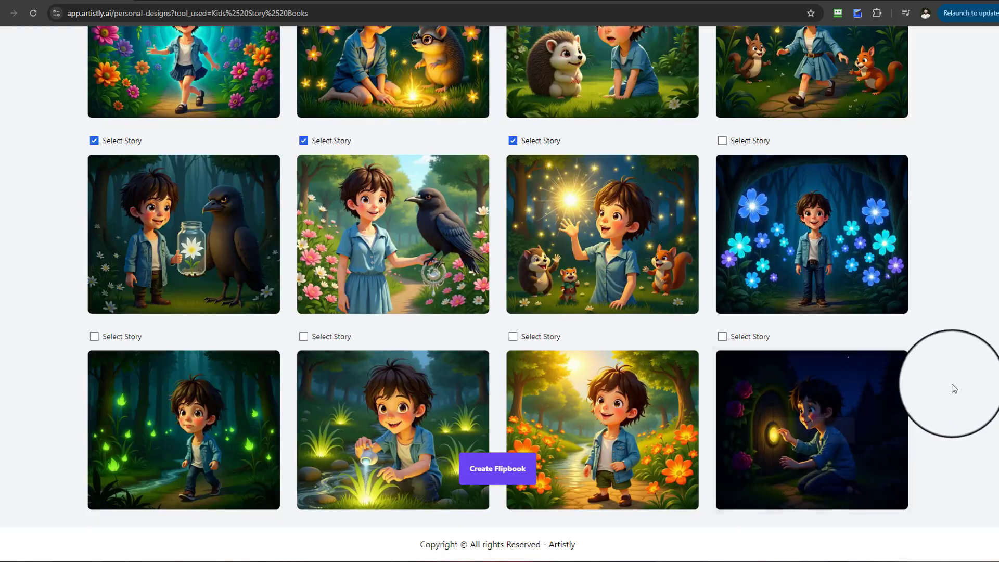
{"action": "scroll", "coordinate": [959, 382], "scroll_direction": "up", "scroll_amount": 6}
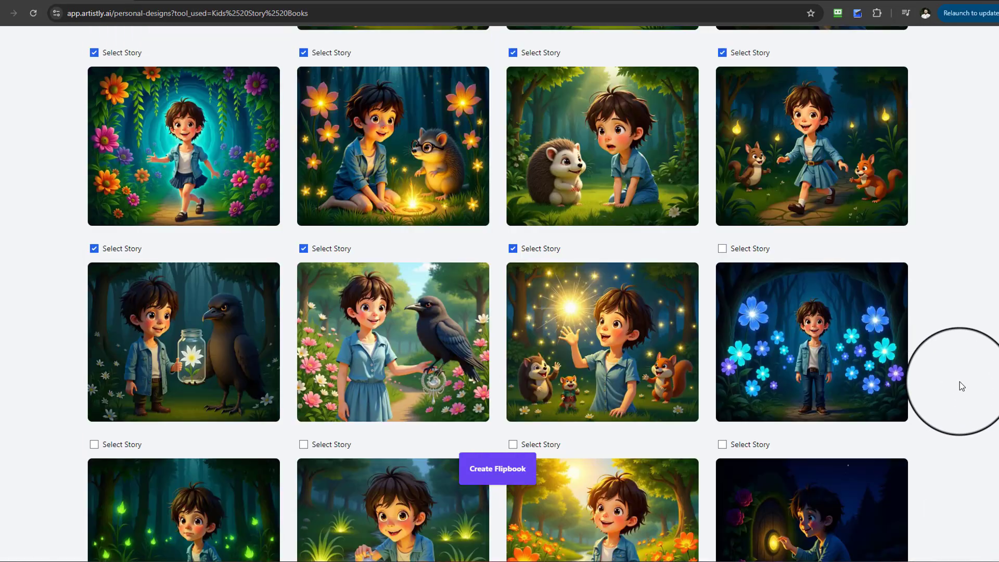
{"action": "scroll", "coordinate": [958, 377], "scroll_direction": "up", "scroll_amount": 5}
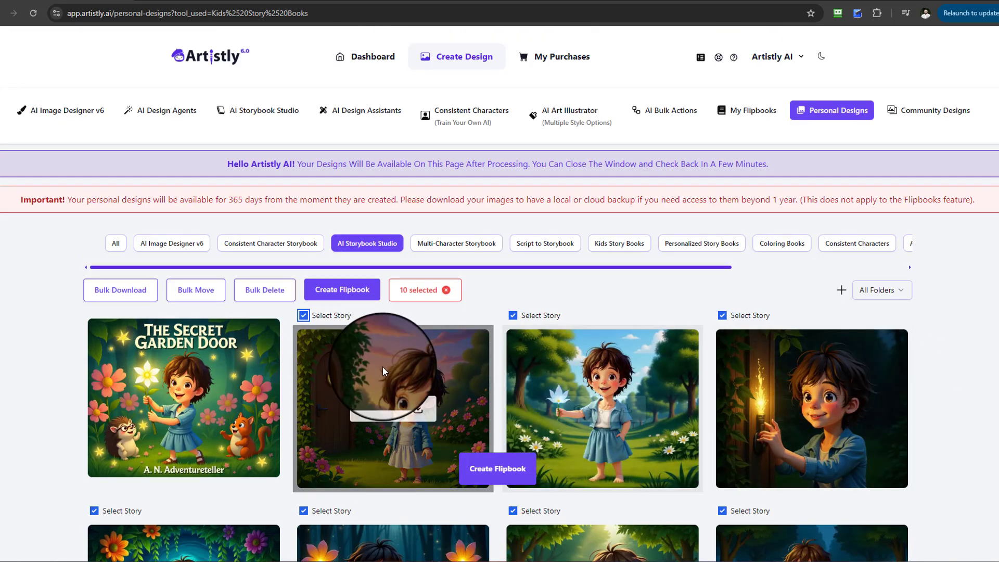
- Generate The Secret Garden Door flipbook with the Blank built-in template and the new cover from the library as front cover
{"action": "scroll", "coordinate": [383, 367], "scroll_direction": "down", "scroll_amount": 3}
{"action": "left_click", "coordinate": [504, 476]}
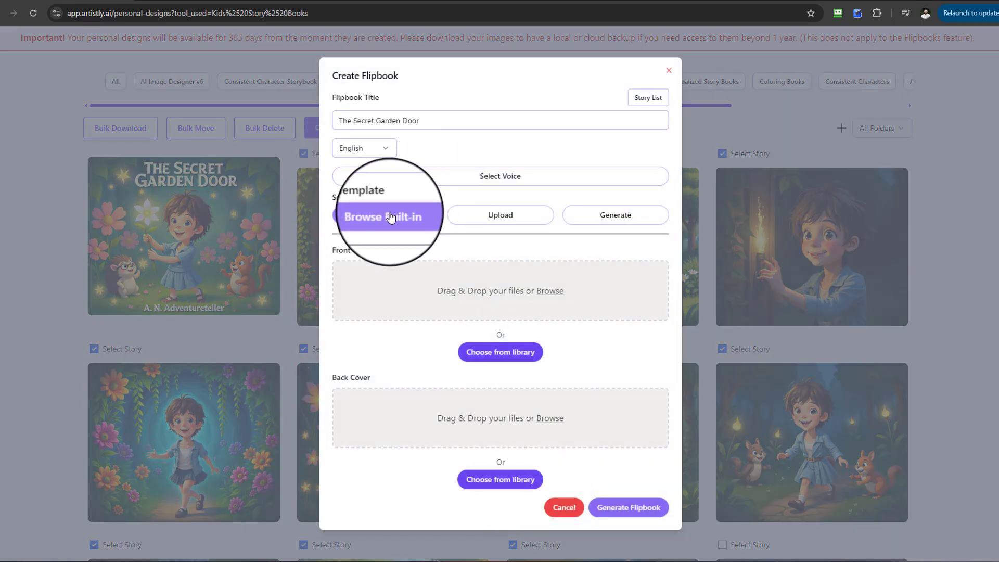
{"action": "left_click", "coordinate": [411, 221]}
{"action": "left_click", "coordinate": [492, 397]}
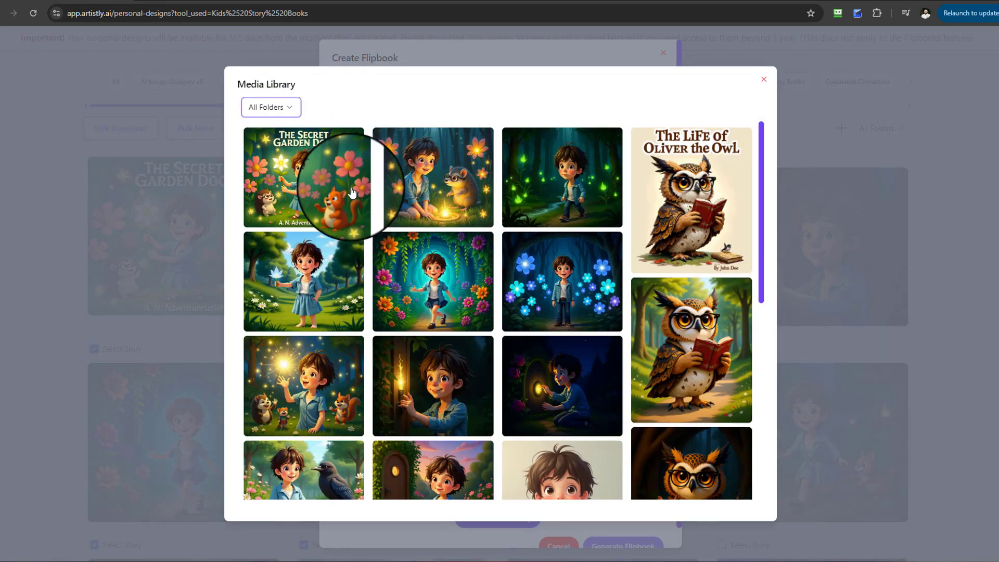
{"action": "left_click", "coordinate": [332, 182]}
{"action": "scroll", "coordinate": [572, 423], "scroll_direction": "down", "scroll_amount": 2}
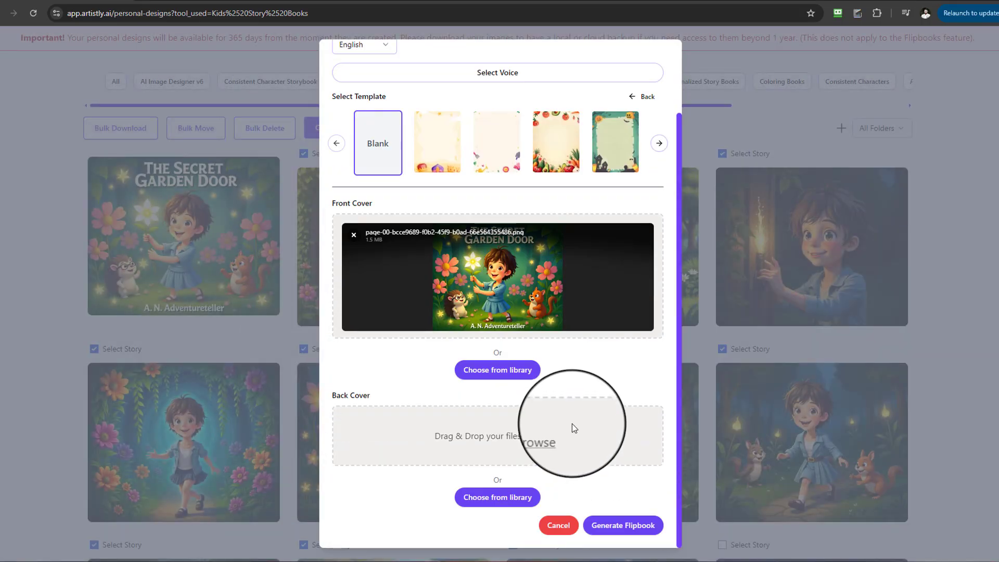
{"action": "left_click", "coordinate": [623, 525]}
{"action": "right_click", "coordinate": [649, 525]}
{"action": "left_click", "coordinate": [893, 323]}
- Open the earlier 11-page The Secret Garden Door flipbook and page through it to the last spread and back
{"action": "left_click", "coordinate": [377, 416]}
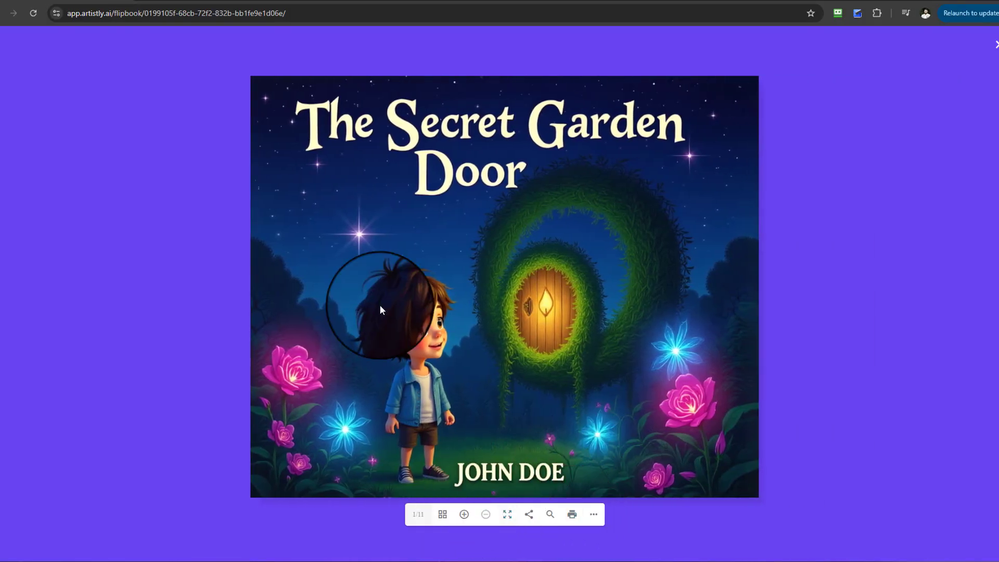
{"action": "left_click", "coordinate": [994, 297]}
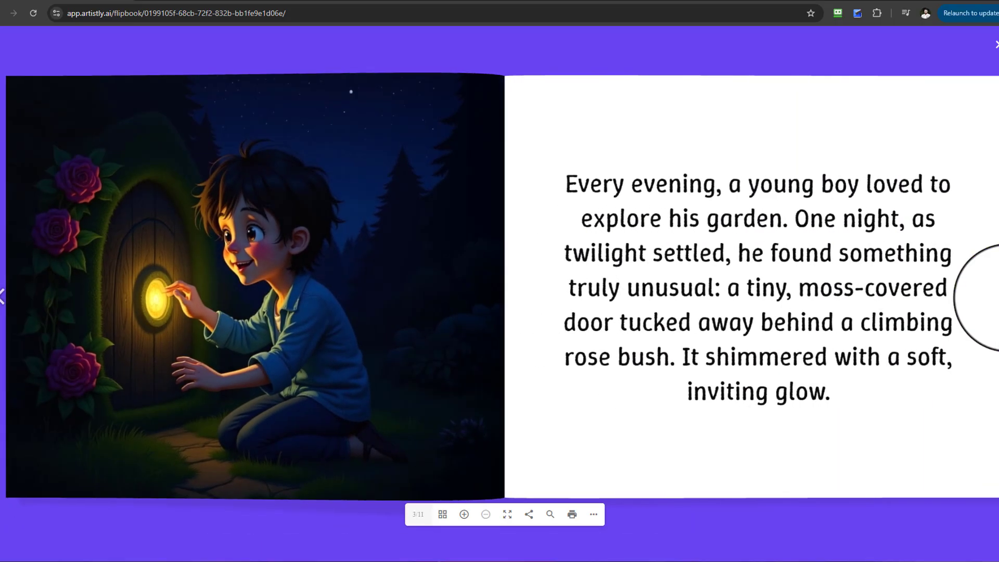
{"action": "left_click", "coordinate": [994, 298]}
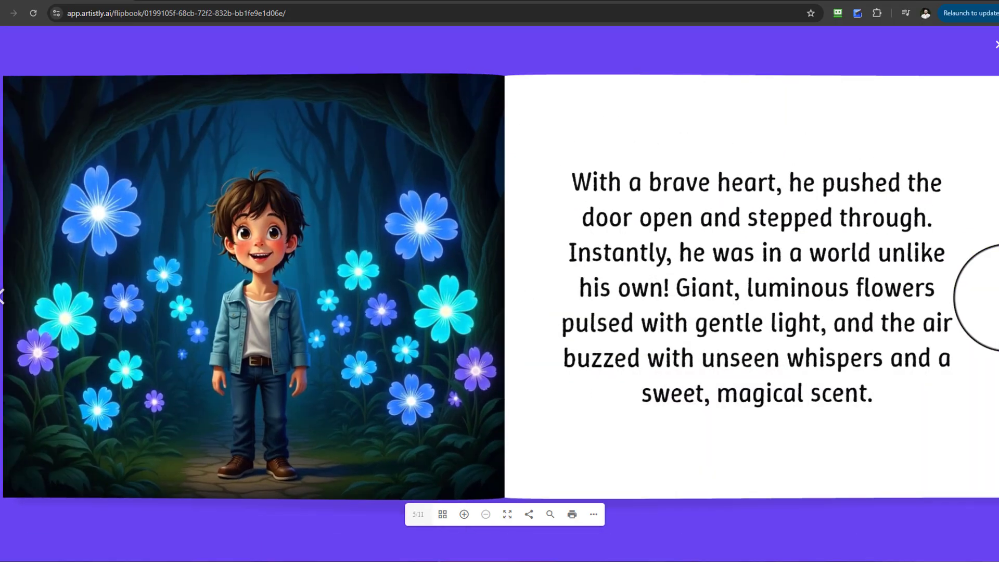
{"action": "left_click", "coordinate": [995, 298]}
{"action": "left_click", "coordinate": [995, 297]}
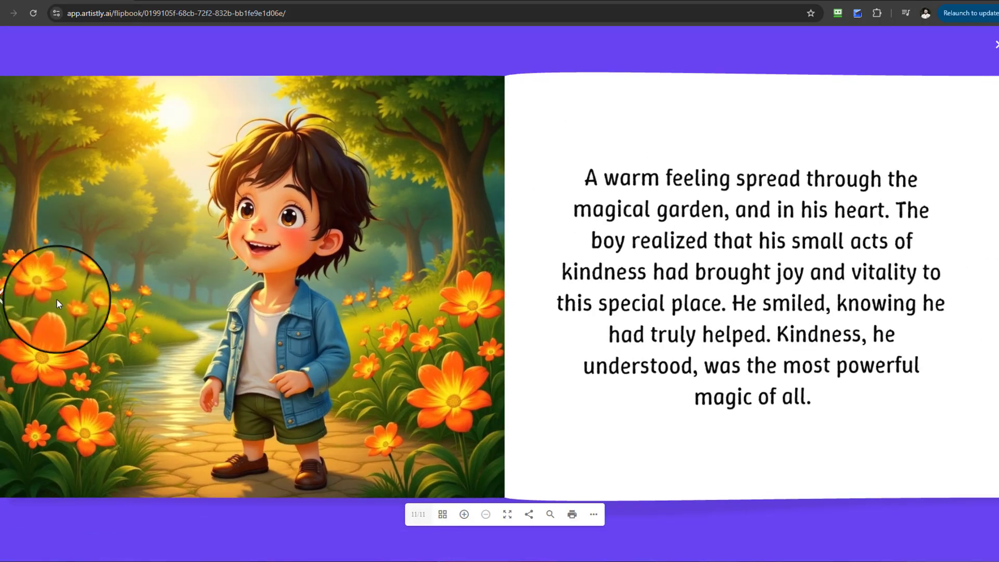
{"action": "left_click", "coordinate": [3, 297]}
{"action": "left_click", "coordinate": [3, 299]}
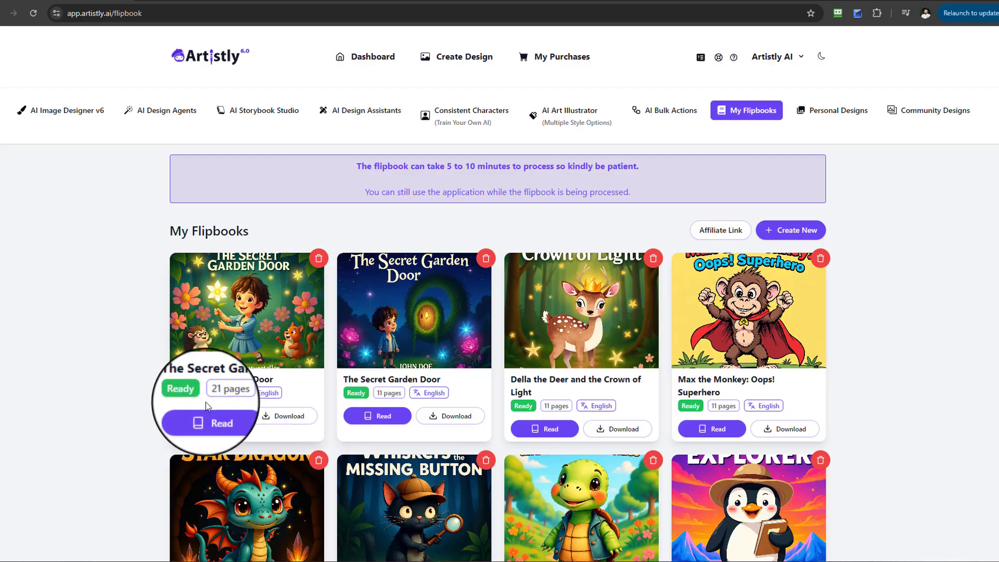
- Read through the new 21-page The Secret Garden Door flipbook from the cover to the glowing Silver Lily spread and close it
{"action": "right_click", "coordinate": [176, 390]}
{"action": "left_click", "coordinate": [150, 388]}
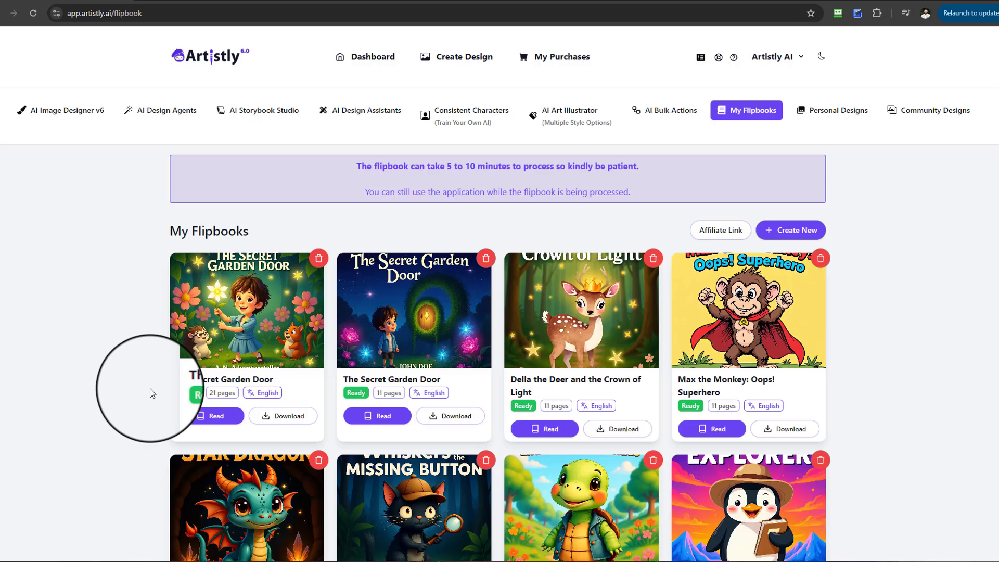
{"action": "left_click", "coordinate": [221, 416]}
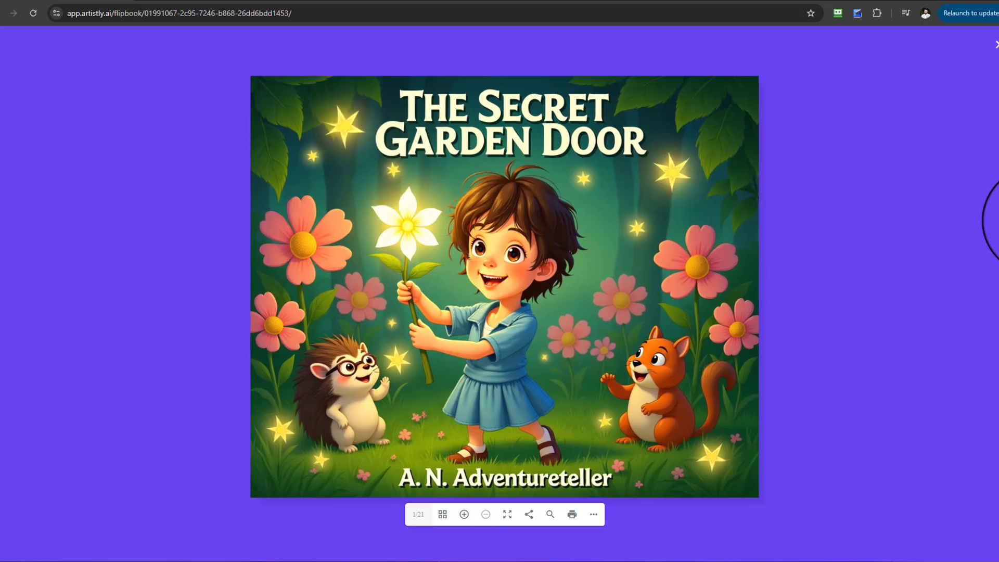
{"action": "left_click", "coordinate": [994, 298]}
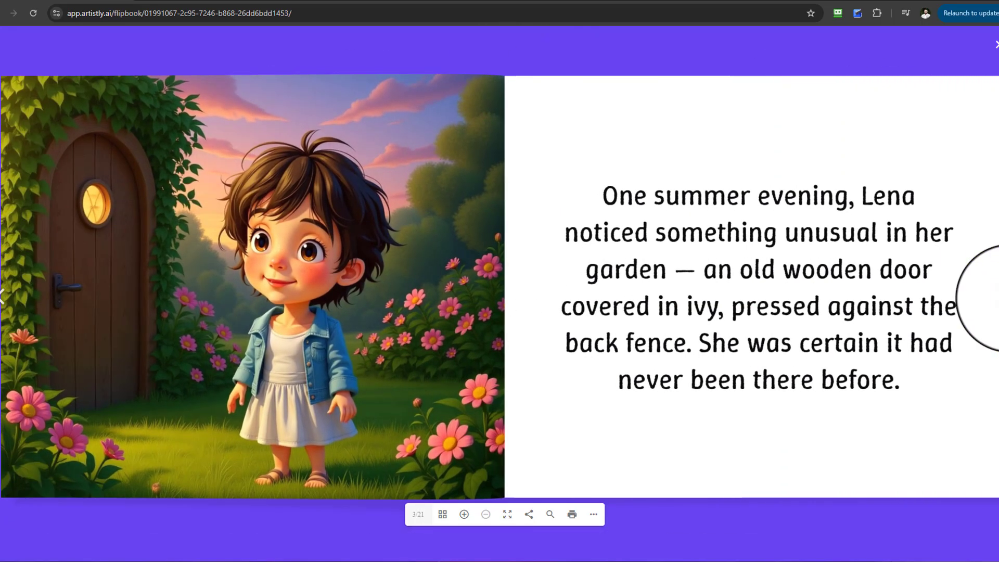
{"action": "left_click", "coordinate": [995, 298]}
{"action": "left_click", "coordinate": [994, 298]}
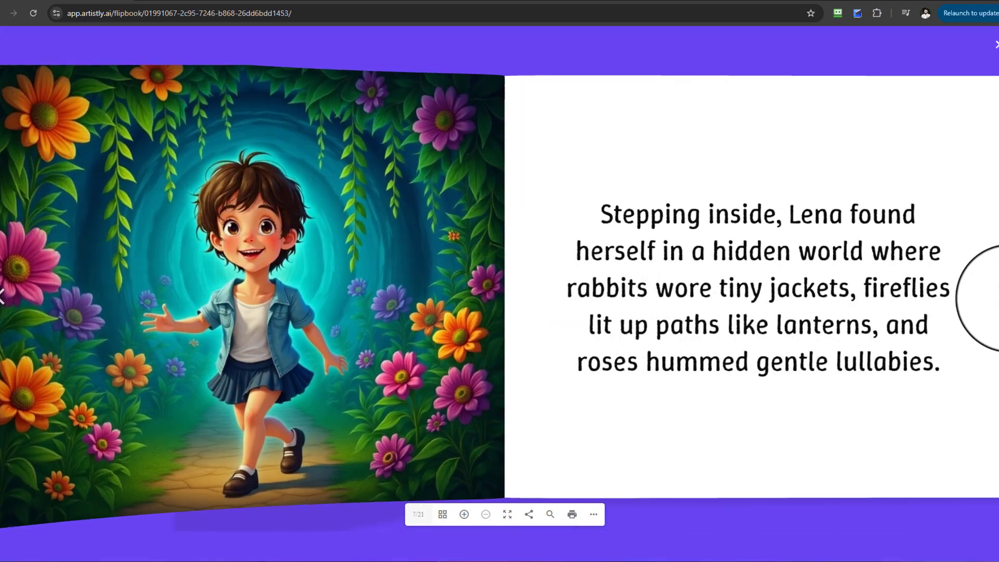
{"action": "left_click", "coordinate": [994, 298]}
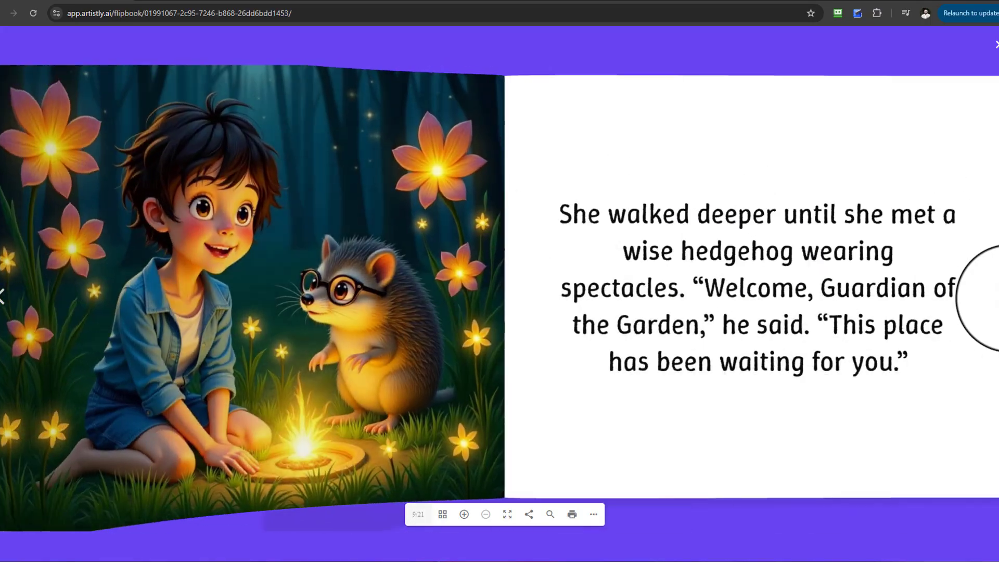
{"action": "left_click", "coordinate": [995, 298]}
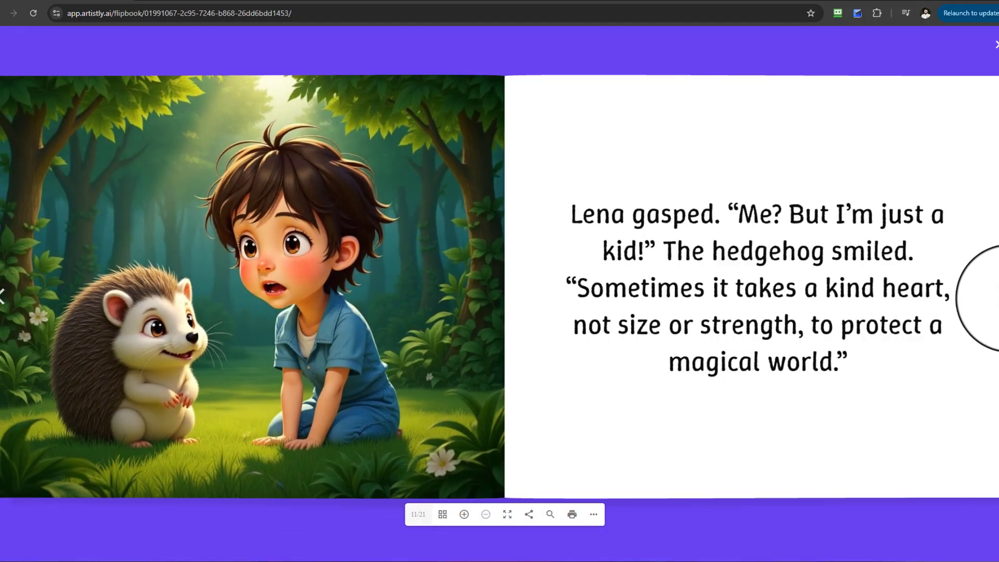
{"action": "left_click", "coordinate": [995, 298]}
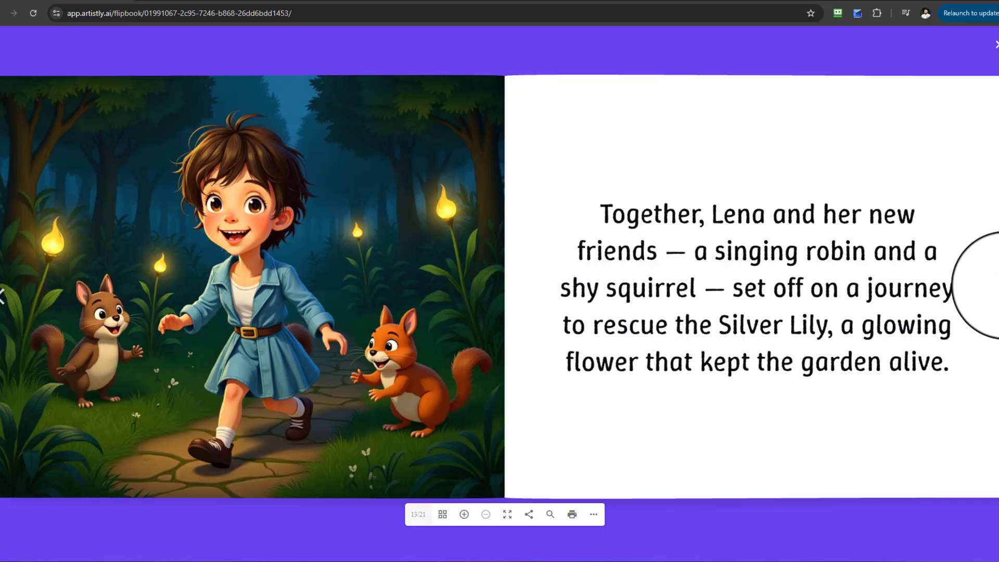
{"action": "left_click", "coordinate": [995, 295]}
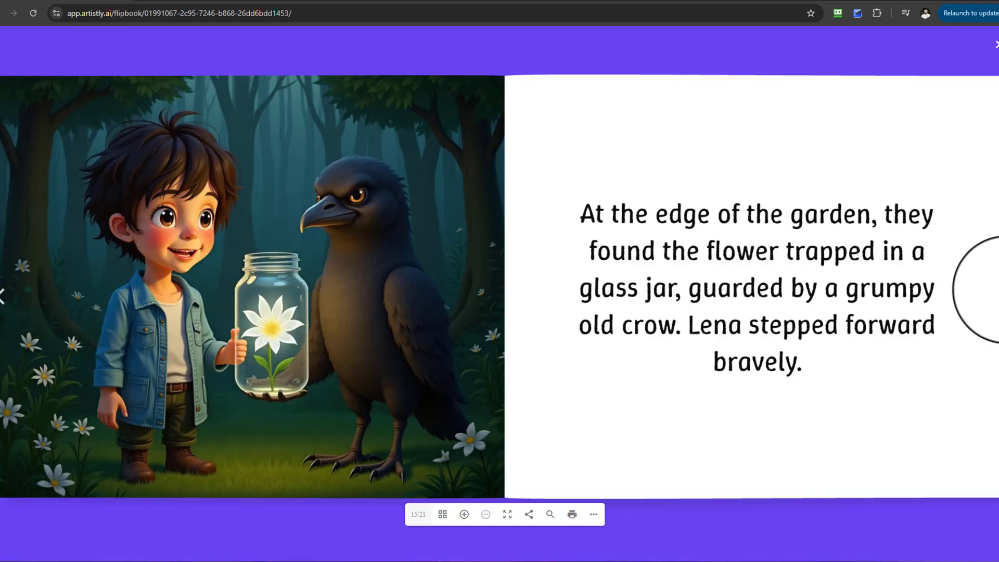
{"action": "left_click", "coordinate": [995, 290]}
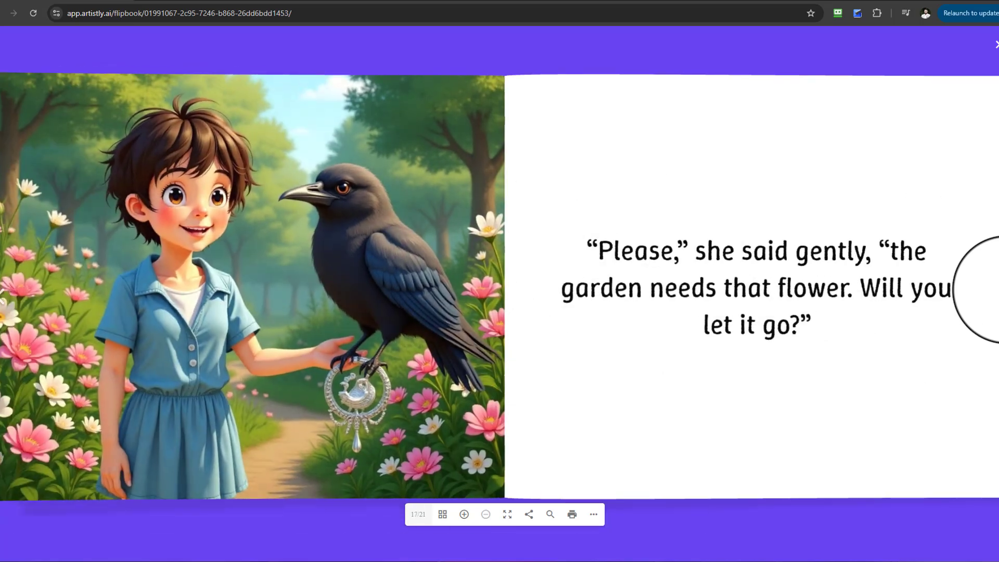
{"action": "left_click", "coordinate": [994, 290]}
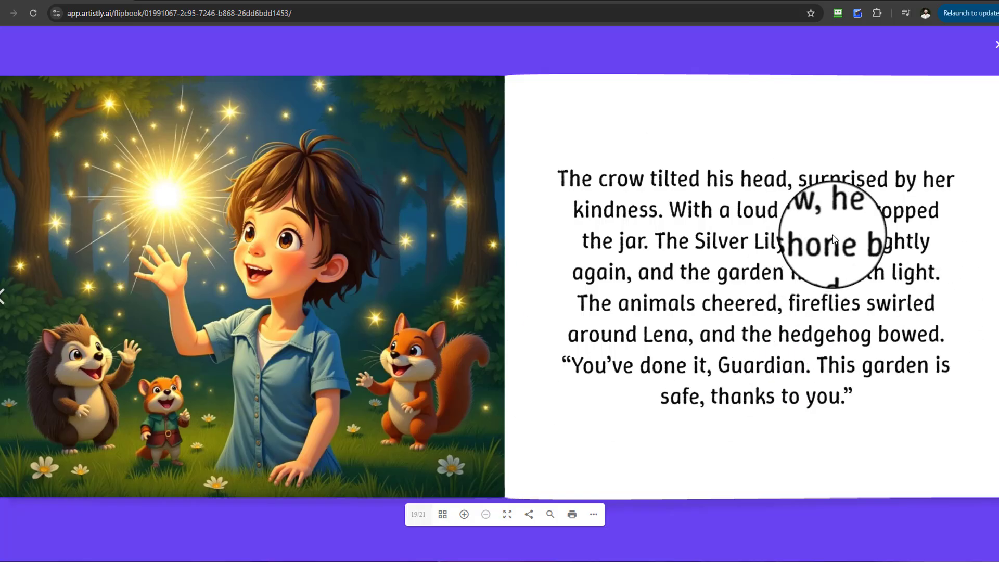
{"action": "left_click", "coordinate": [994, 45]}
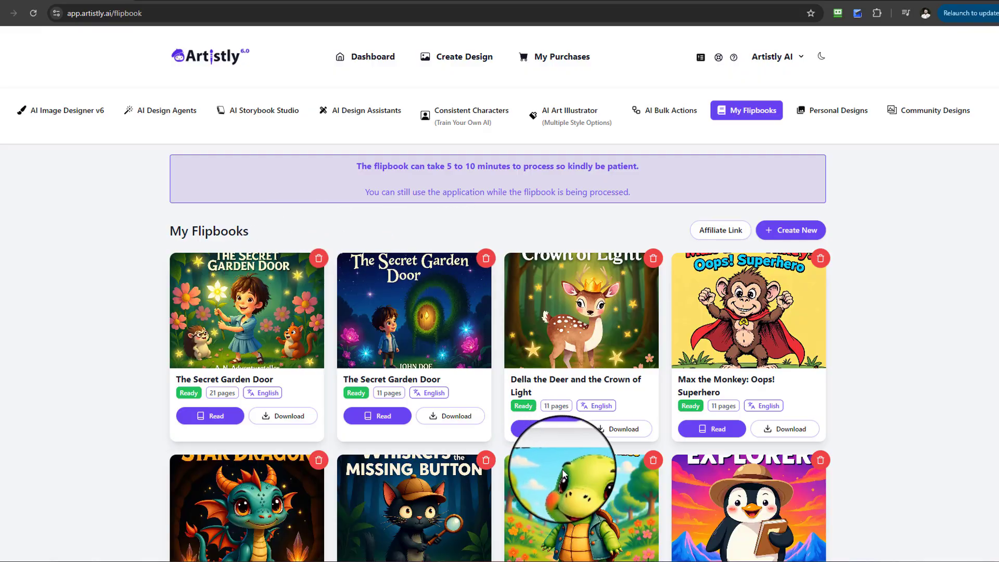
- Browse the flipbooks, page through Della the Deer and the Crown of Light, and return to the AI Storybook Studio
{"action": "scroll", "coordinate": [586, 462], "scroll_direction": "down", "scroll_amount": 6}
{"action": "scroll", "coordinate": [960, 483], "scroll_direction": "up", "scroll_amount": 2}
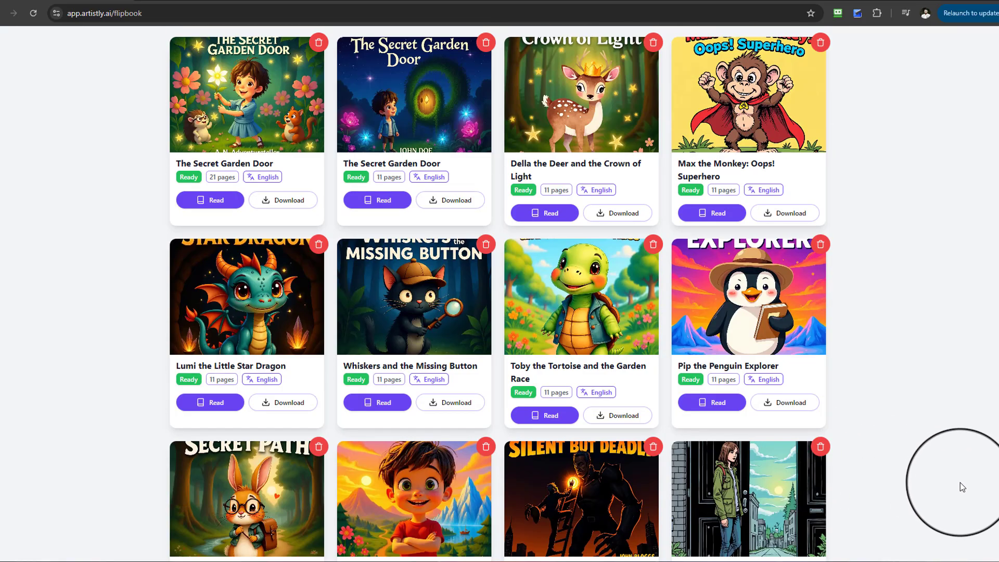
{"action": "scroll", "coordinate": [959, 482], "scroll_direction": "up", "scroll_amount": 5}
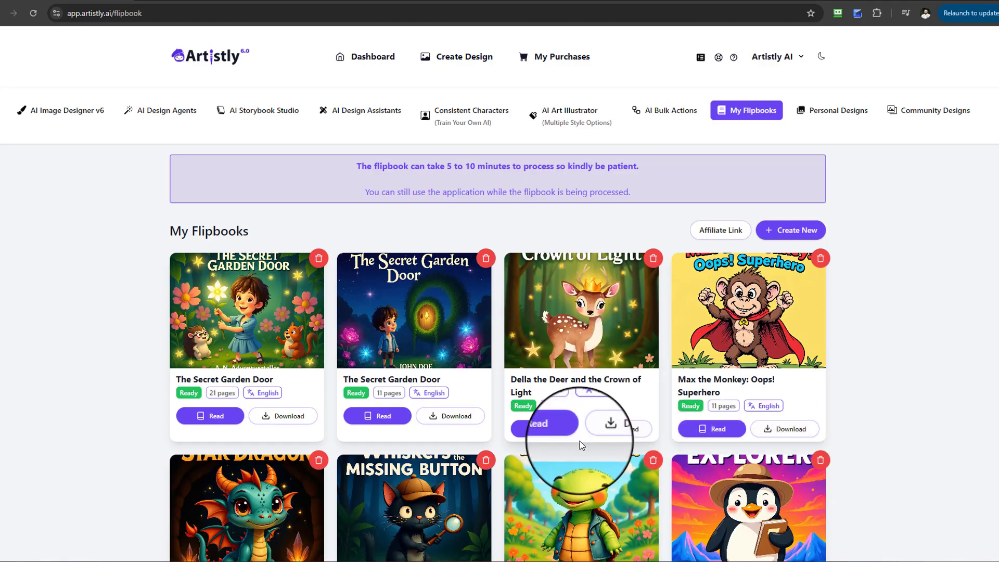
{"action": "left_click", "coordinate": [560, 435]}
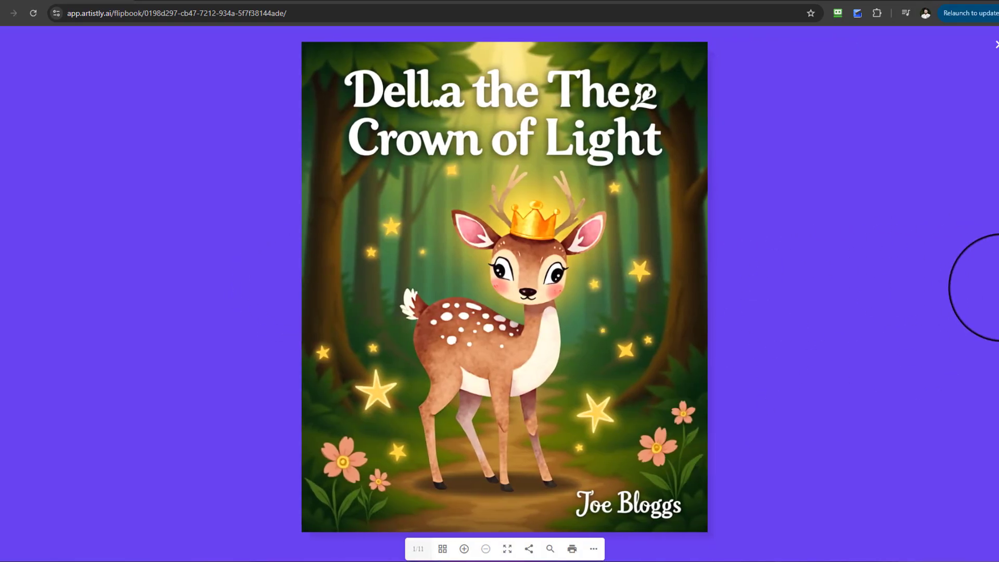
{"action": "left_click", "coordinate": [993, 294]}
{"action": "left_click", "coordinate": [992, 294]}
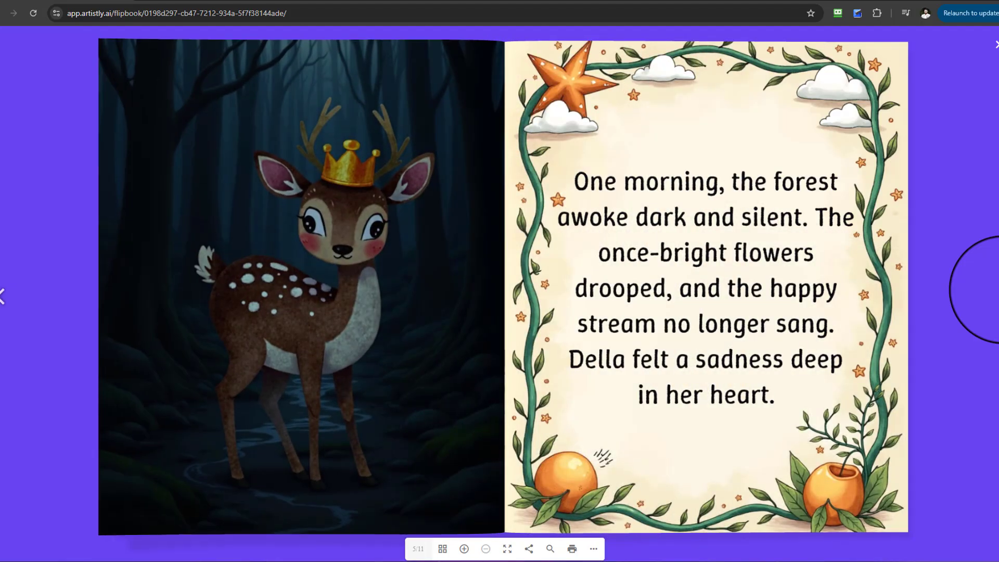
{"action": "left_click", "coordinate": [992, 294]}
{"action": "left_click", "coordinate": [994, 46]}
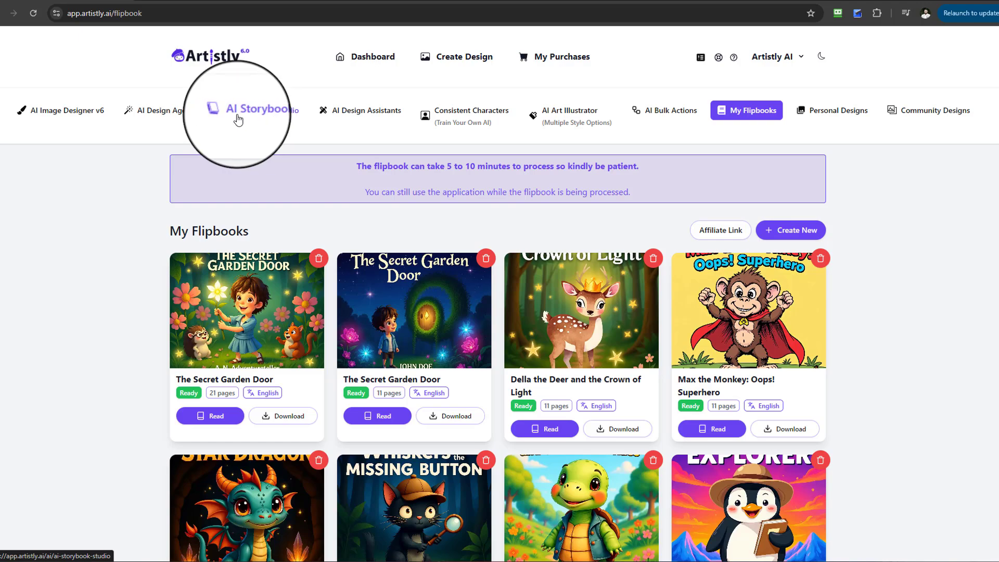
{"action": "left_click", "coordinate": [238, 120]}
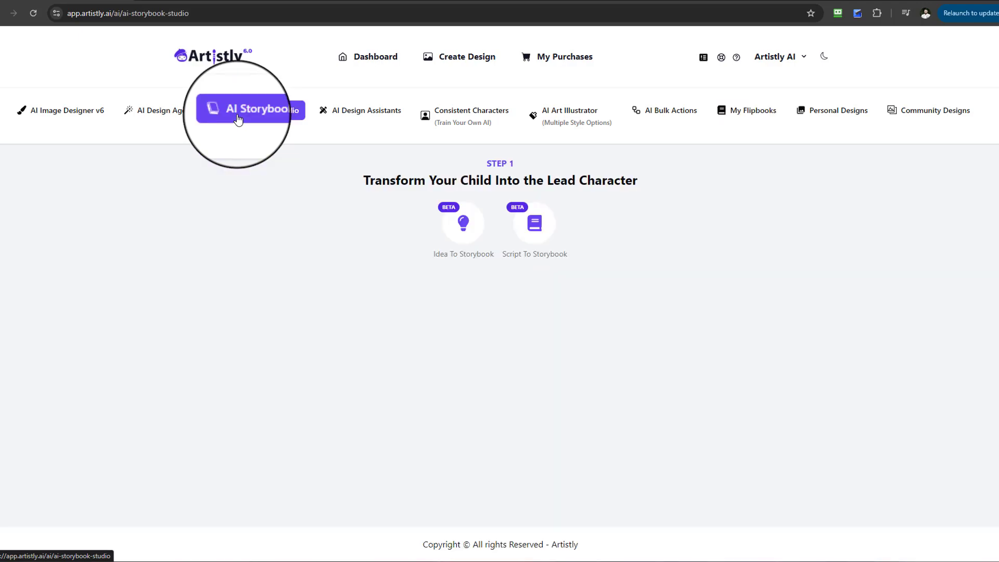